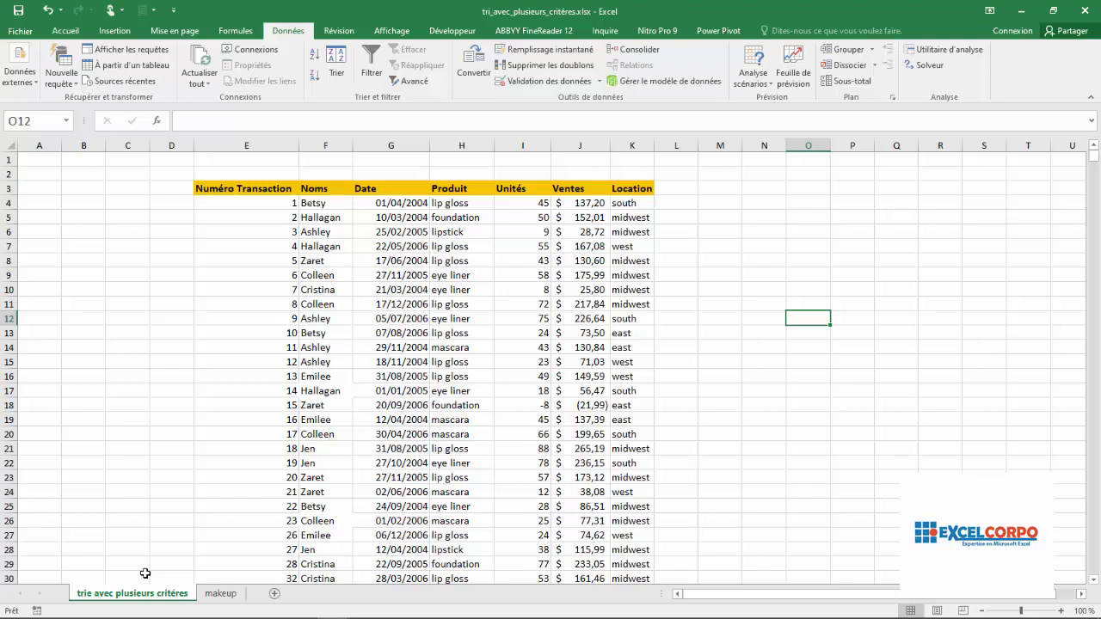
- Check the Numéro Transaction column runs to the last transaction, then return to the top
click(250, 143)
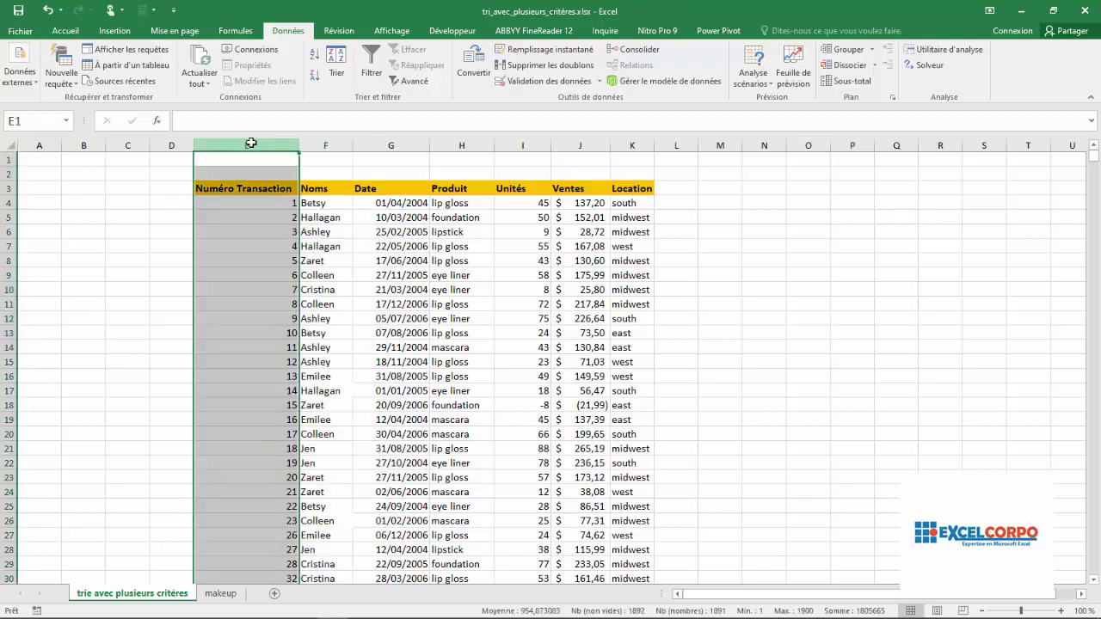
click(258, 203)
key(ctrl+shift+Down)
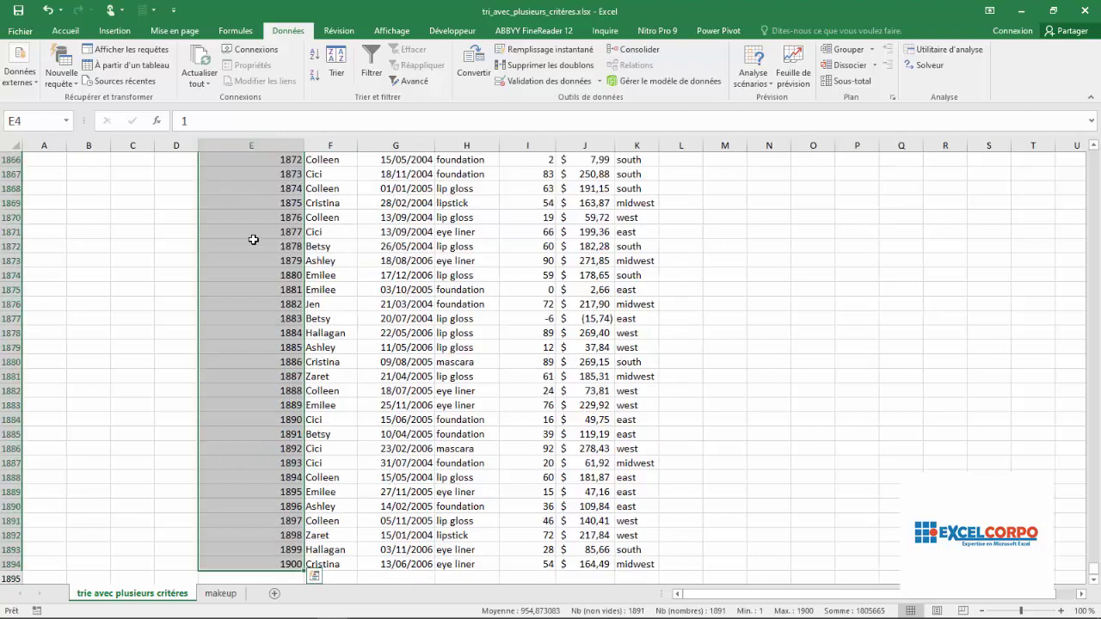
key(ctrl+BackSpace)
- Review the Noms, Date, Produit and Unités columns, noting lip gloss, foundation and mascara entries
click(322, 145)
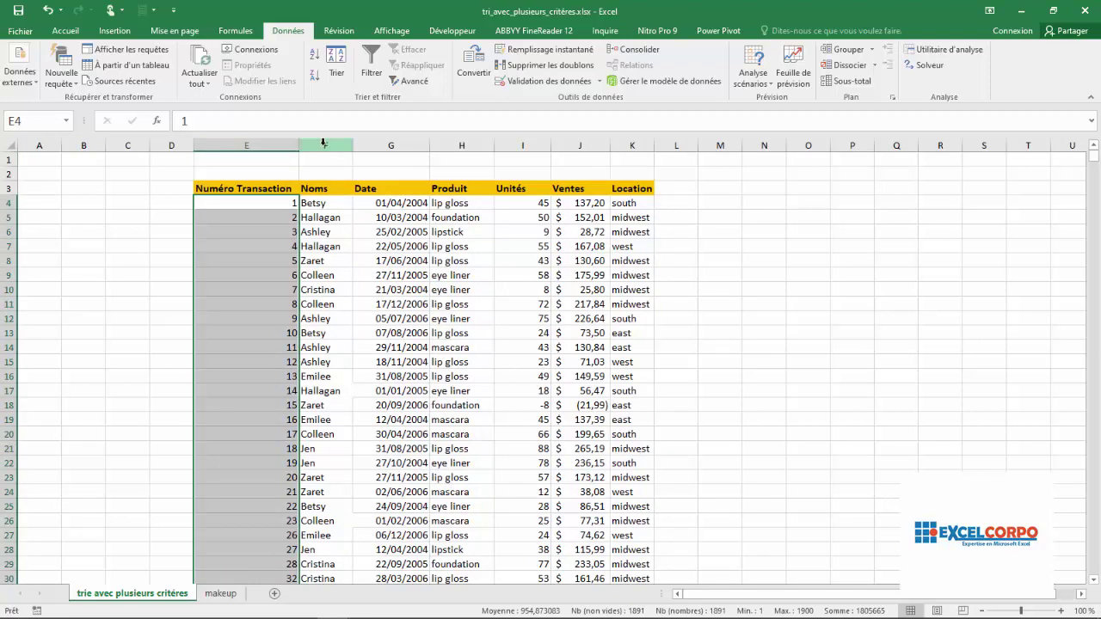
click(398, 143)
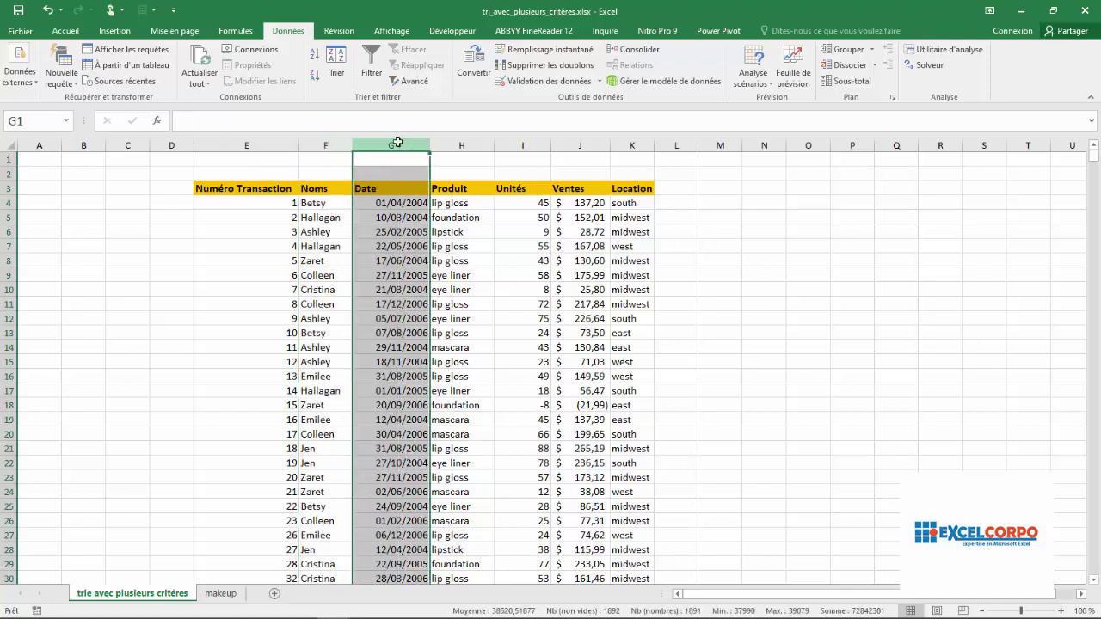
click(476, 143)
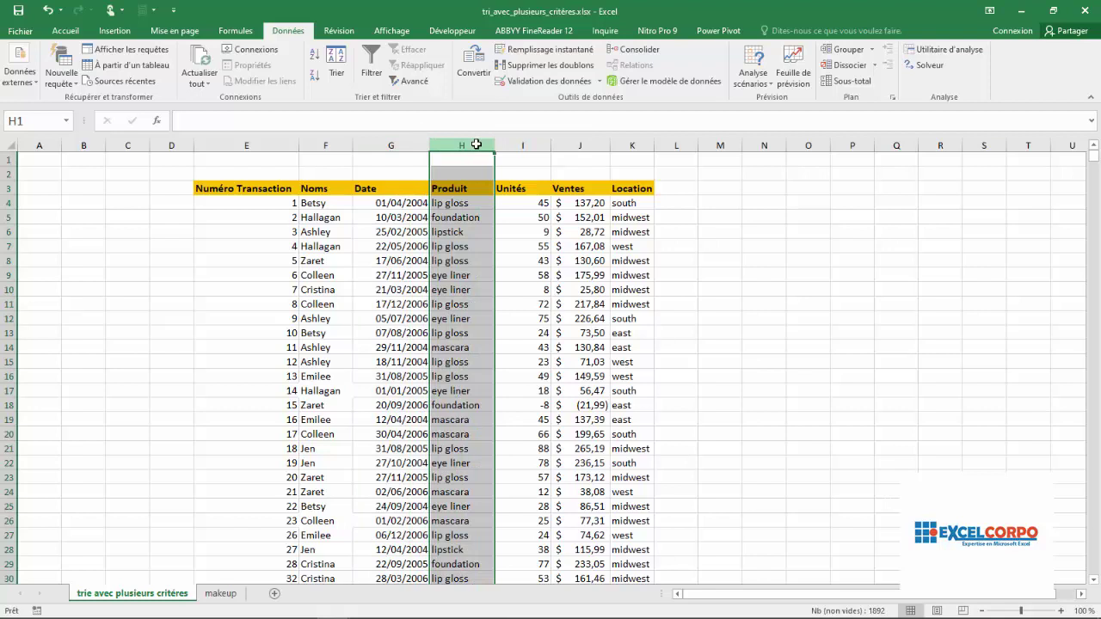
click(457, 207)
click(442, 219)
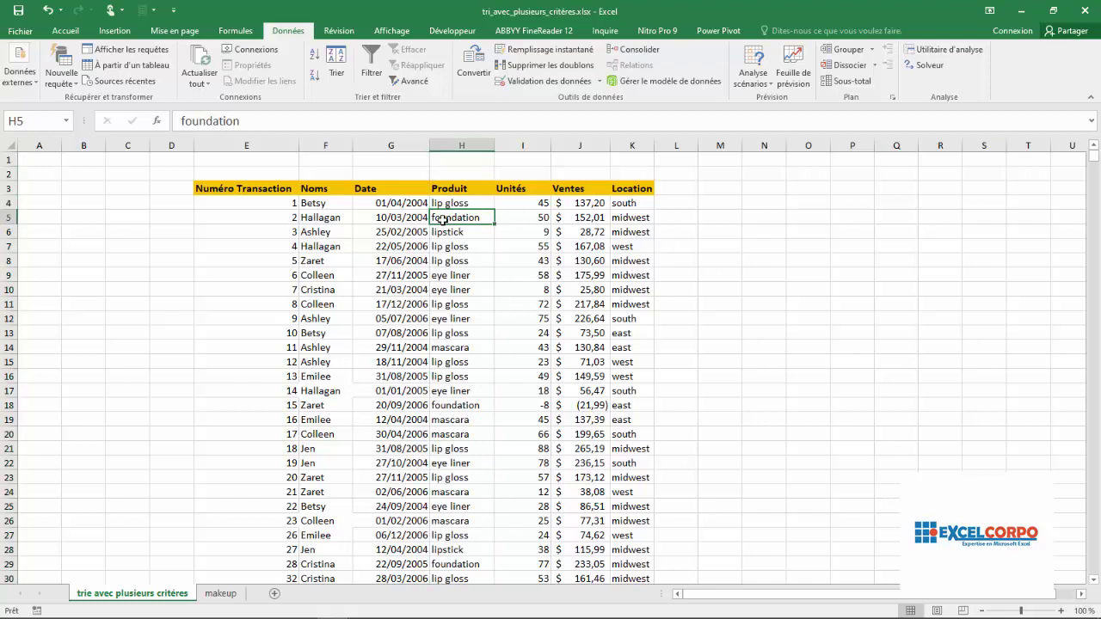
click(454, 345)
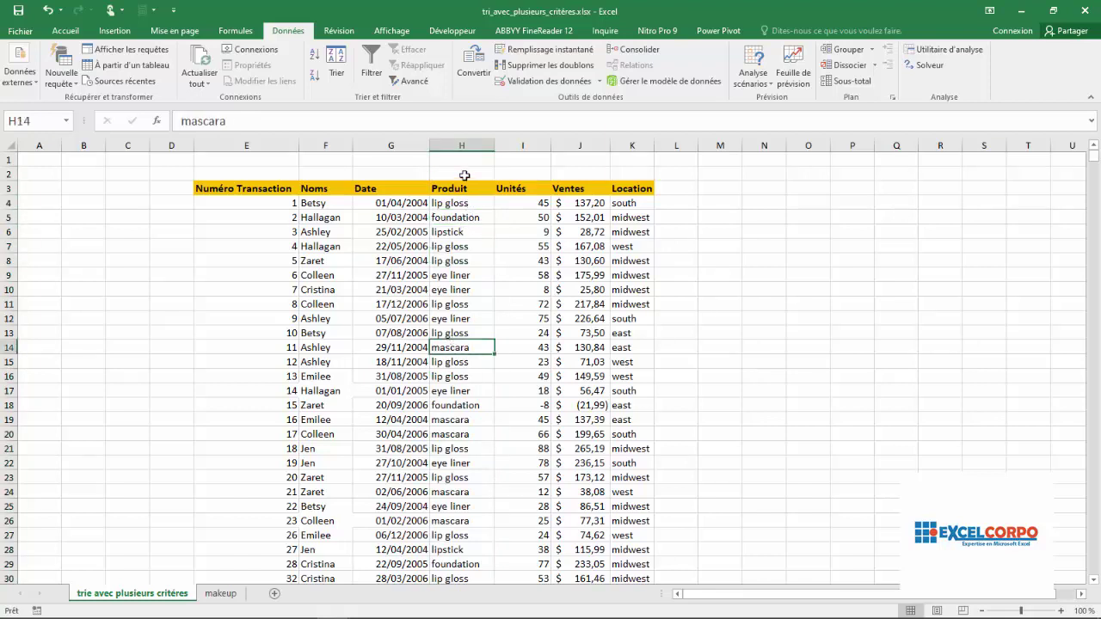
click(456, 290)
click(462, 145)
click(528, 144)
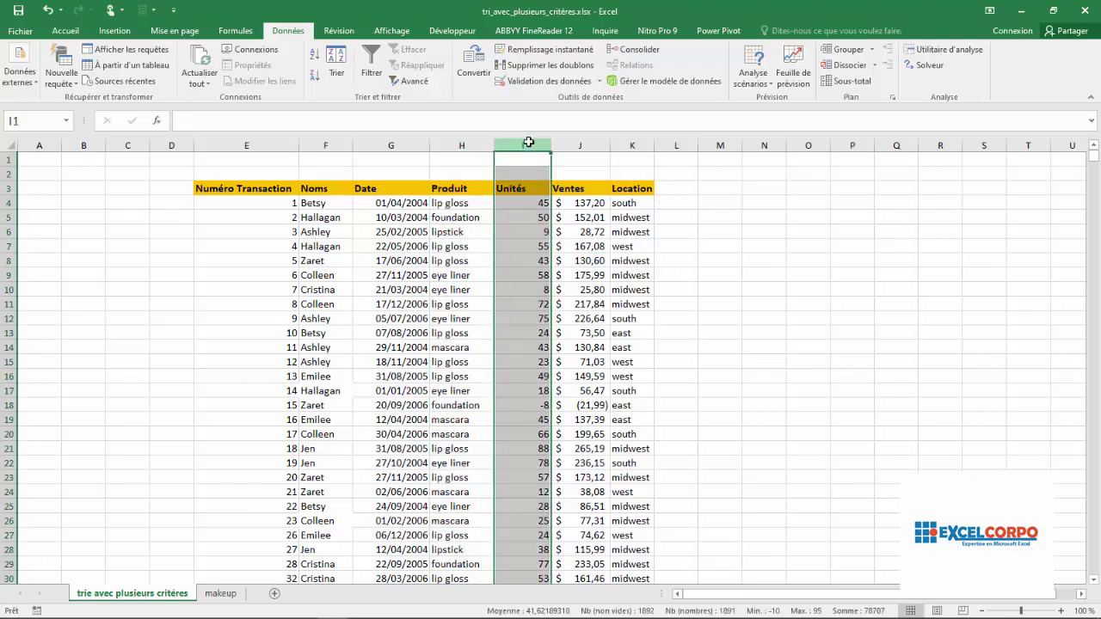
- Review the first record (Betsy, lip gloss, 45 units) and the Ventes and Location columns
click(327, 203)
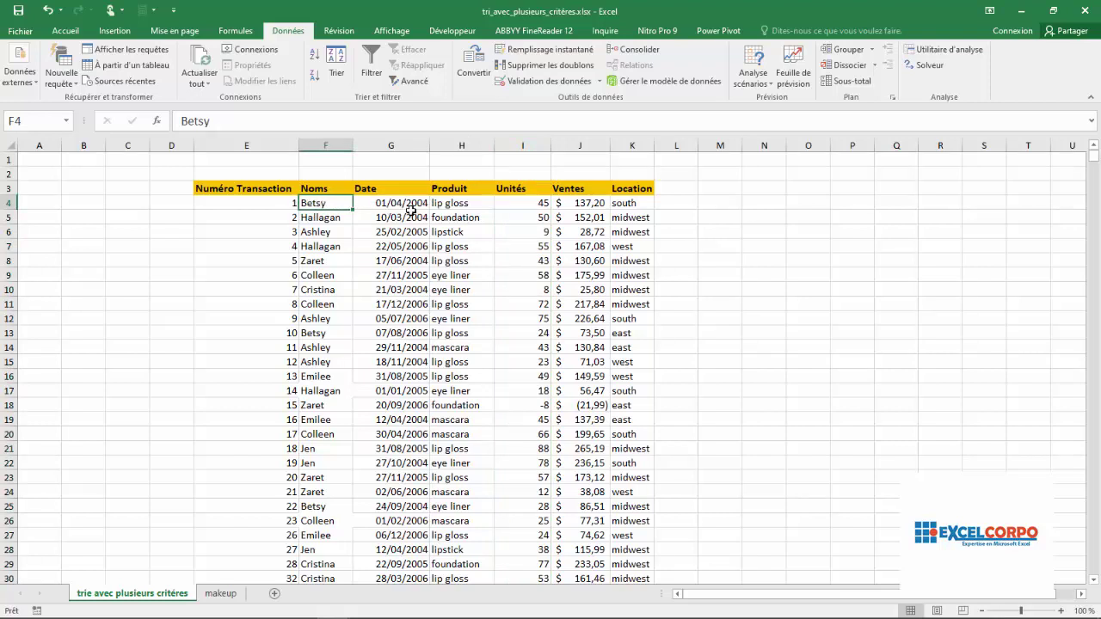
click(470, 206)
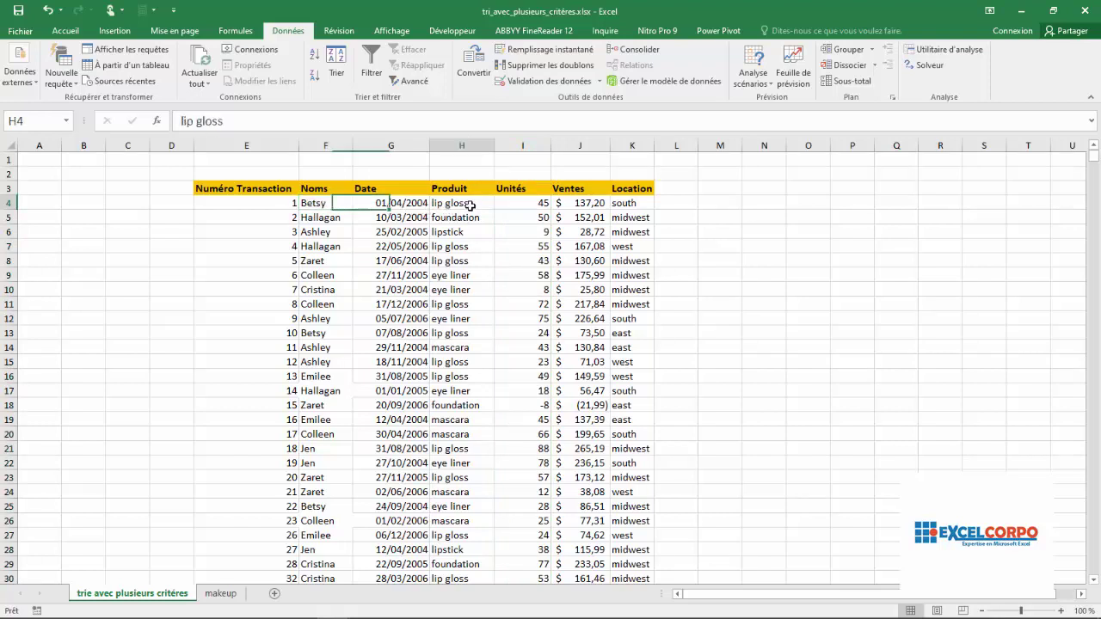
click(536, 201)
click(480, 205)
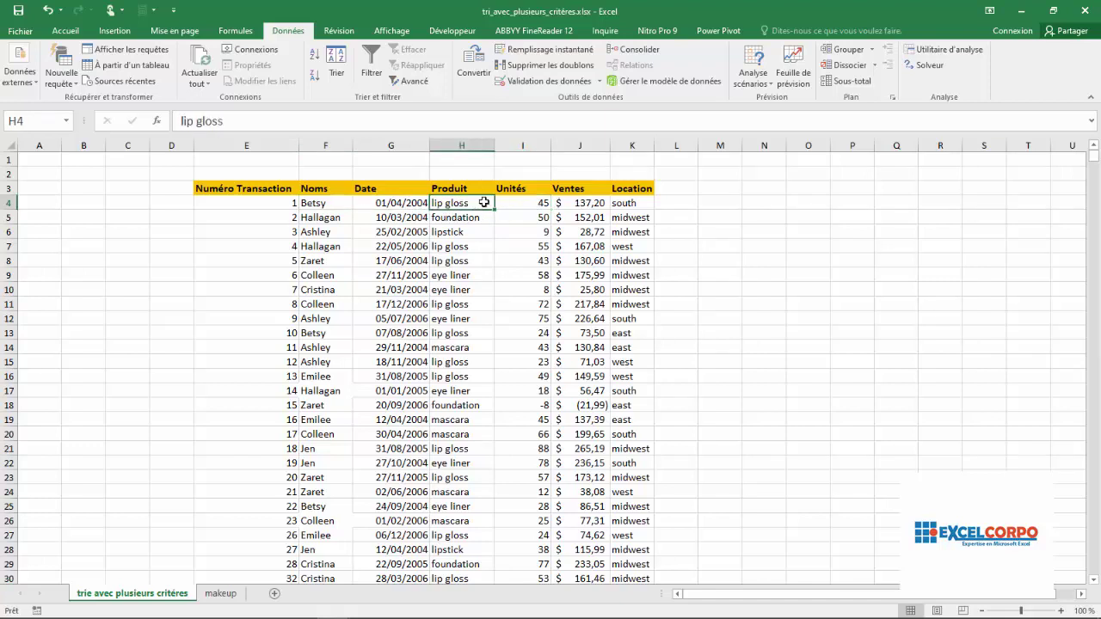
click(581, 145)
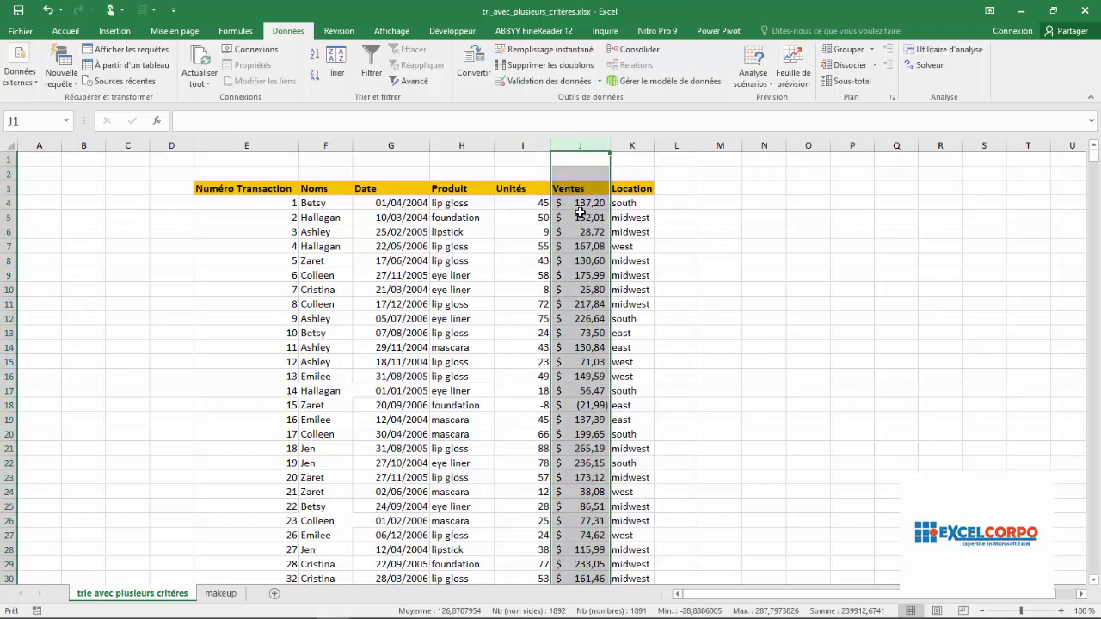
click(629, 144)
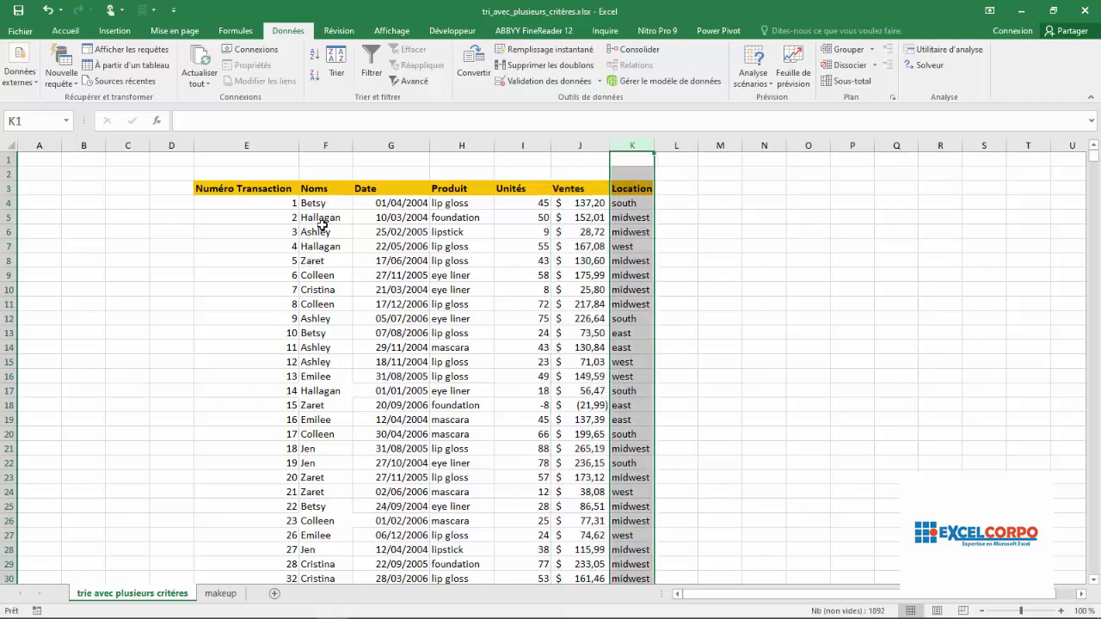
- Compare names in the Noms column: Betsy, Hallagan, Ashley, Hallagan and Zaret
click(326, 140)
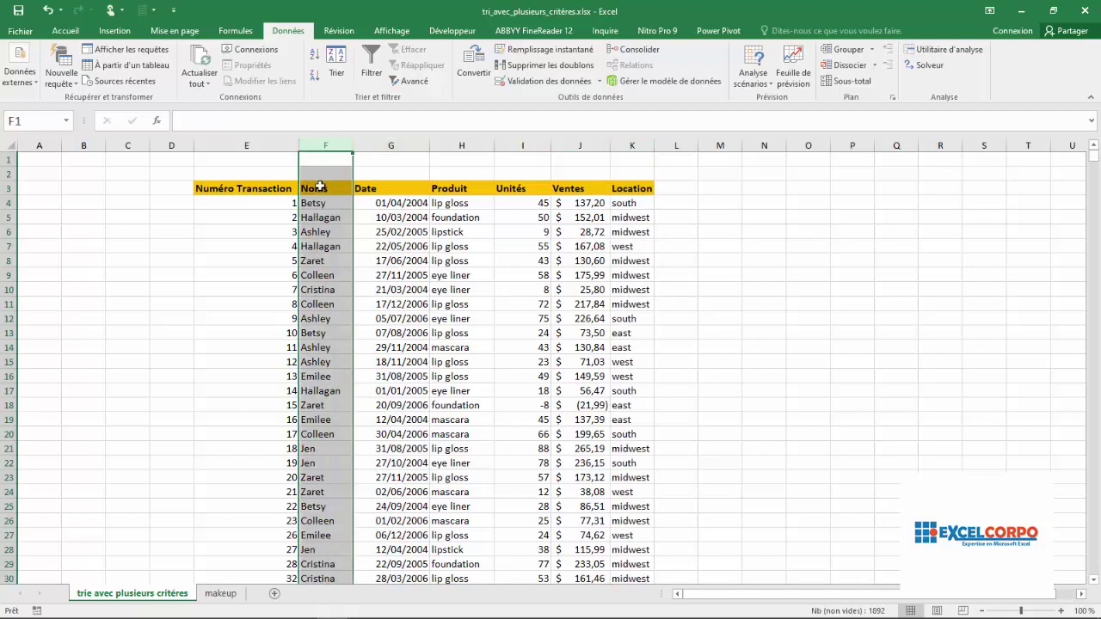
click(315, 204)
click(316, 216)
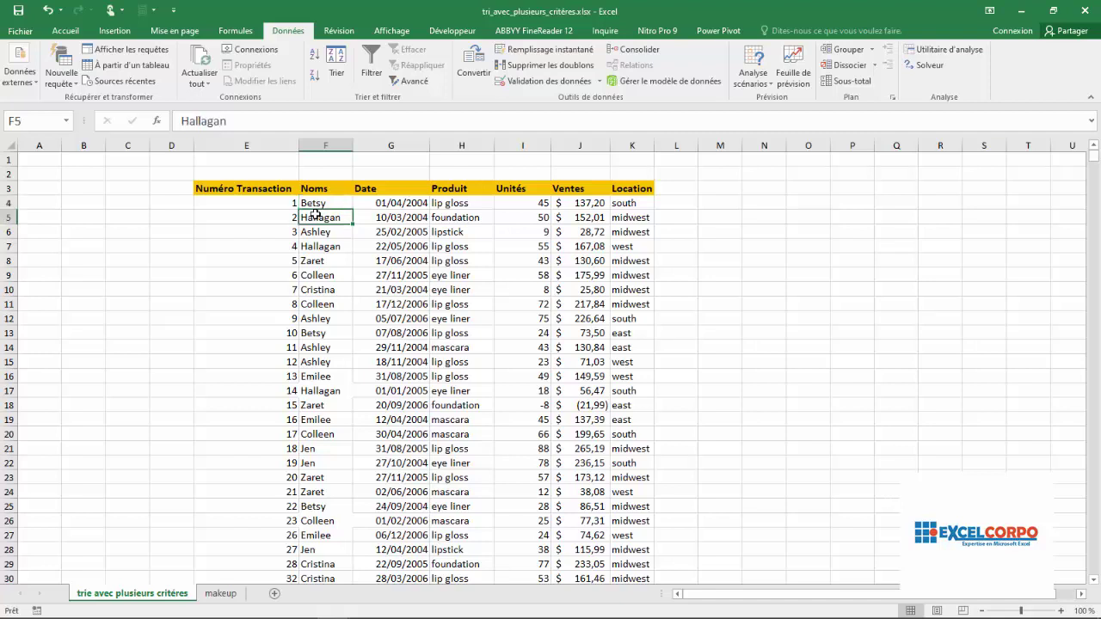
click(313, 232)
double_click(315, 247)
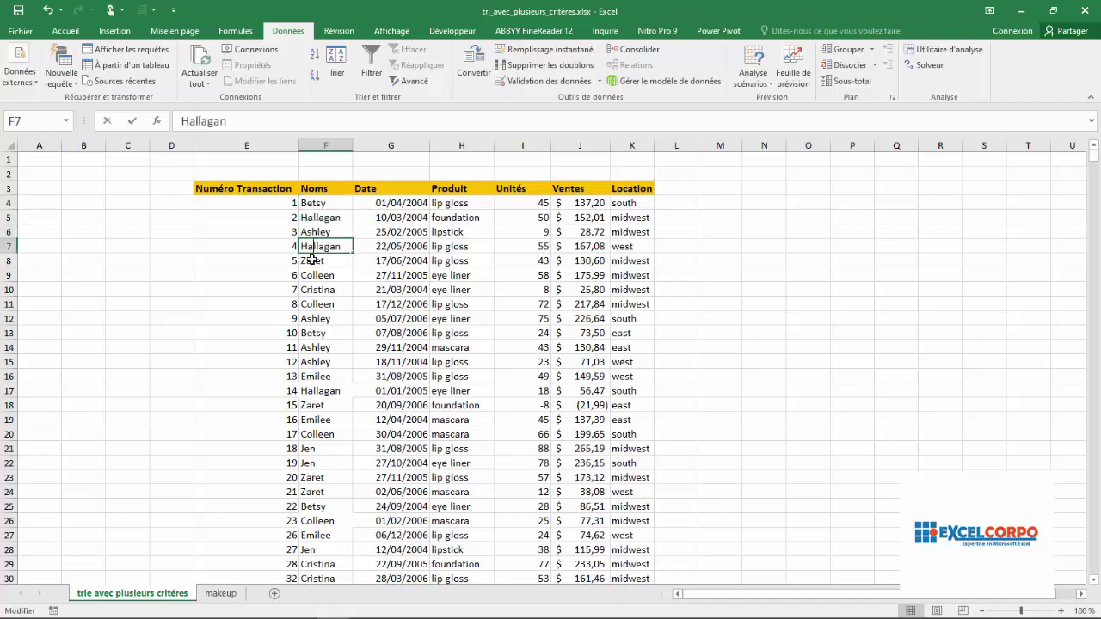
click(312, 260)
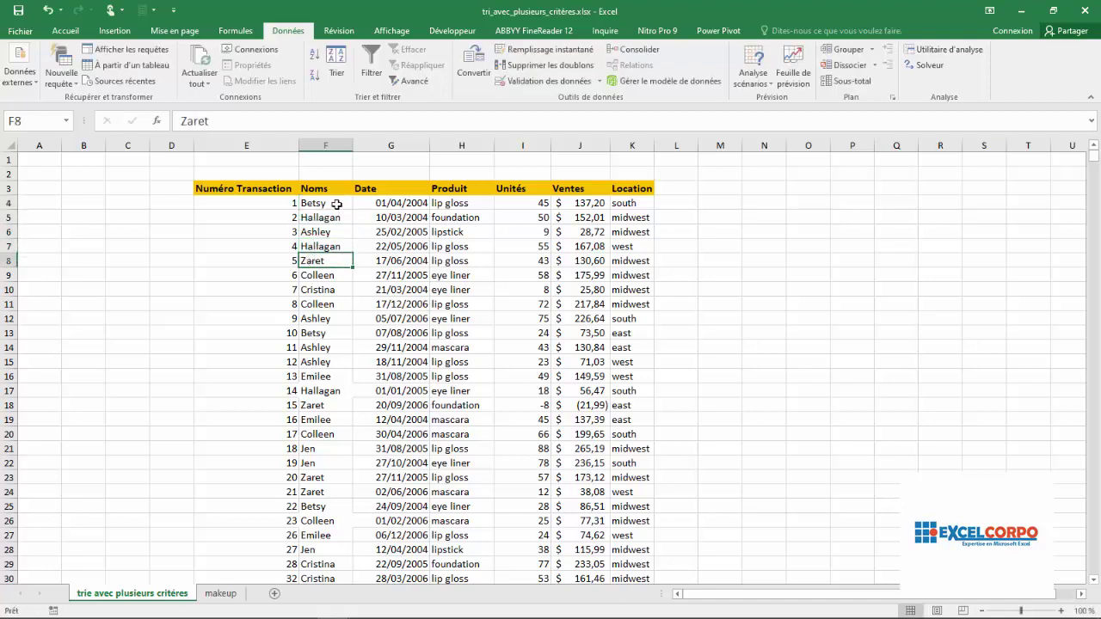
click(318, 232)
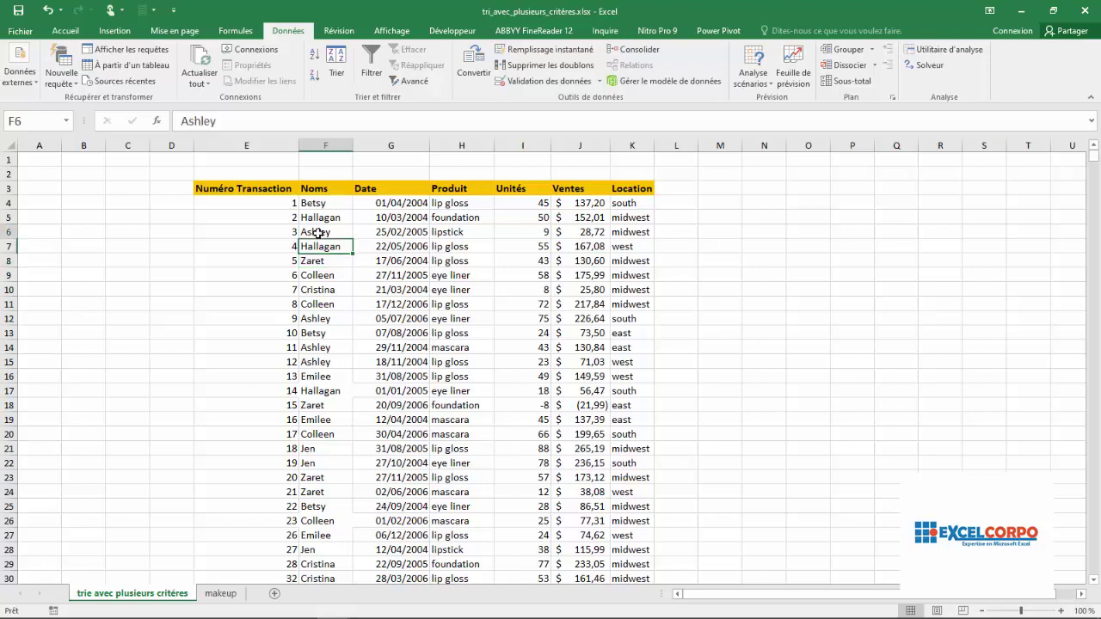
click(318, 262)
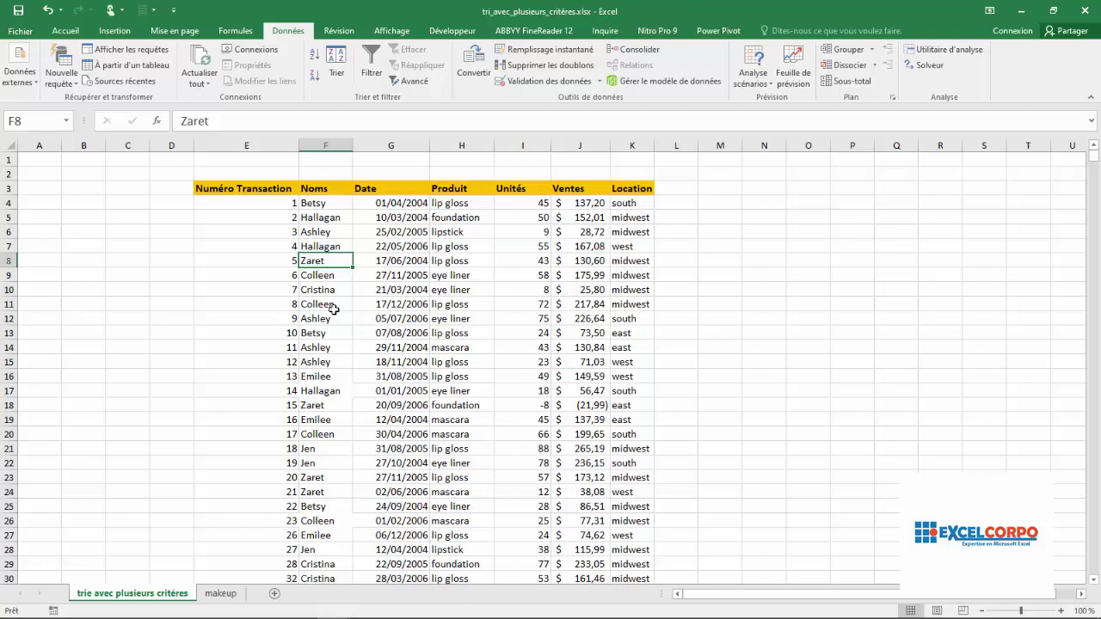
- Highlight the Noms, Produit, Unités and Numéro Transaction columns and recheck Ashley and Zaret
click(329, 144)
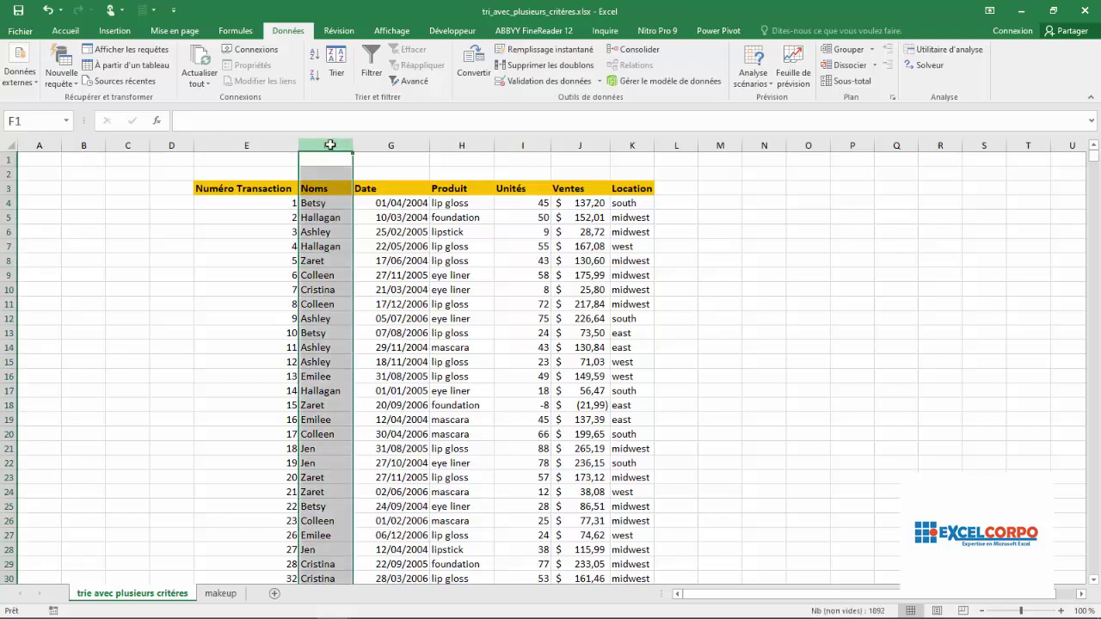
click(459, 143)
click(510, 142)
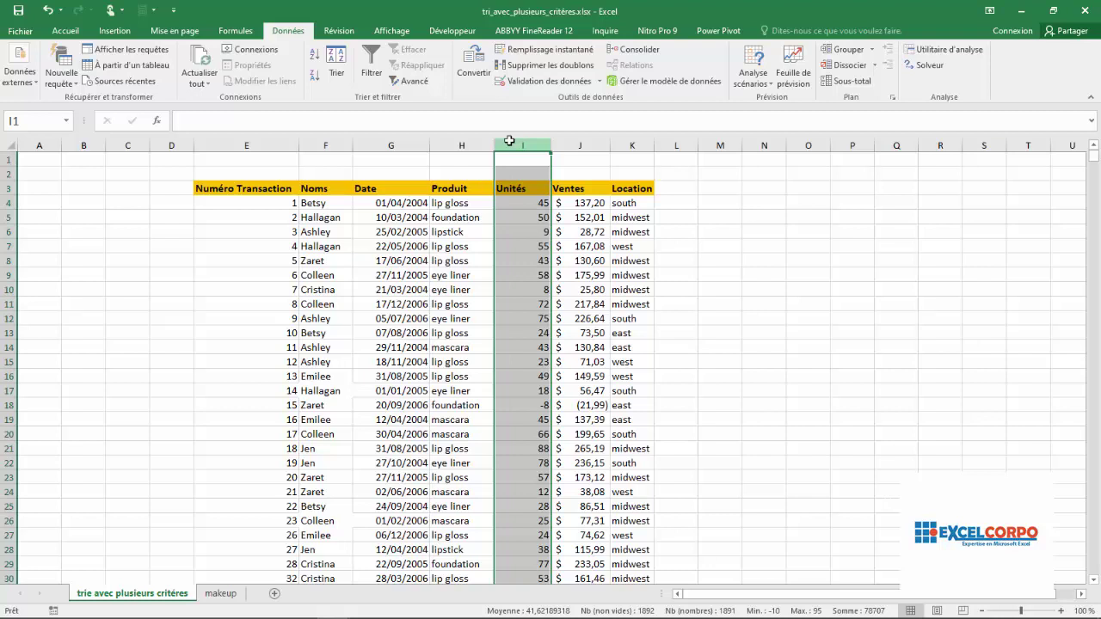
click(267, 146)
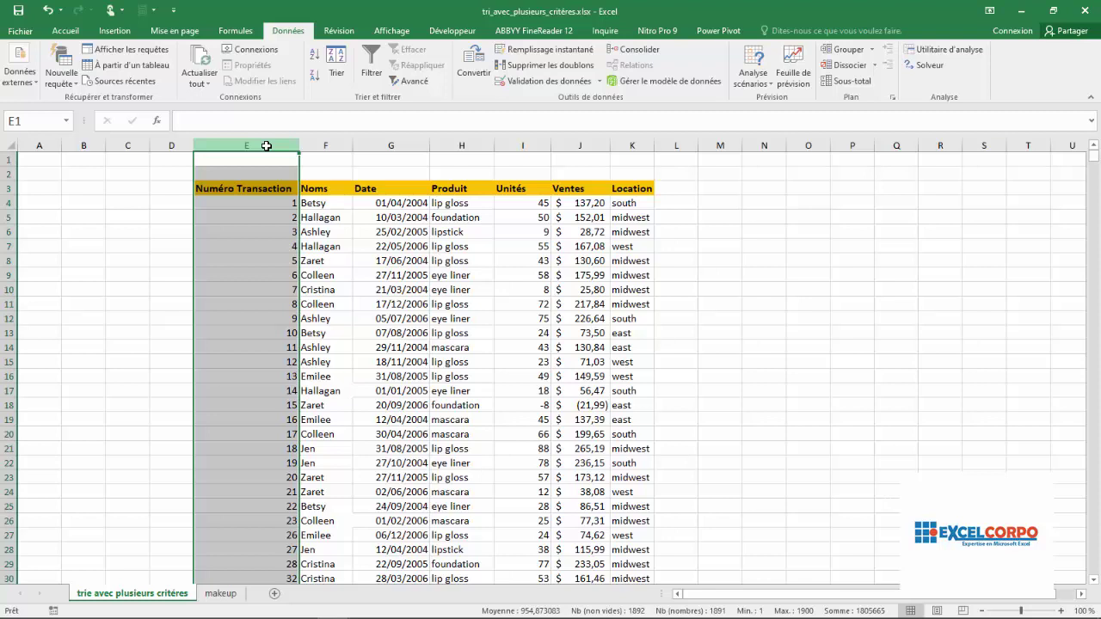
click(321, 233)
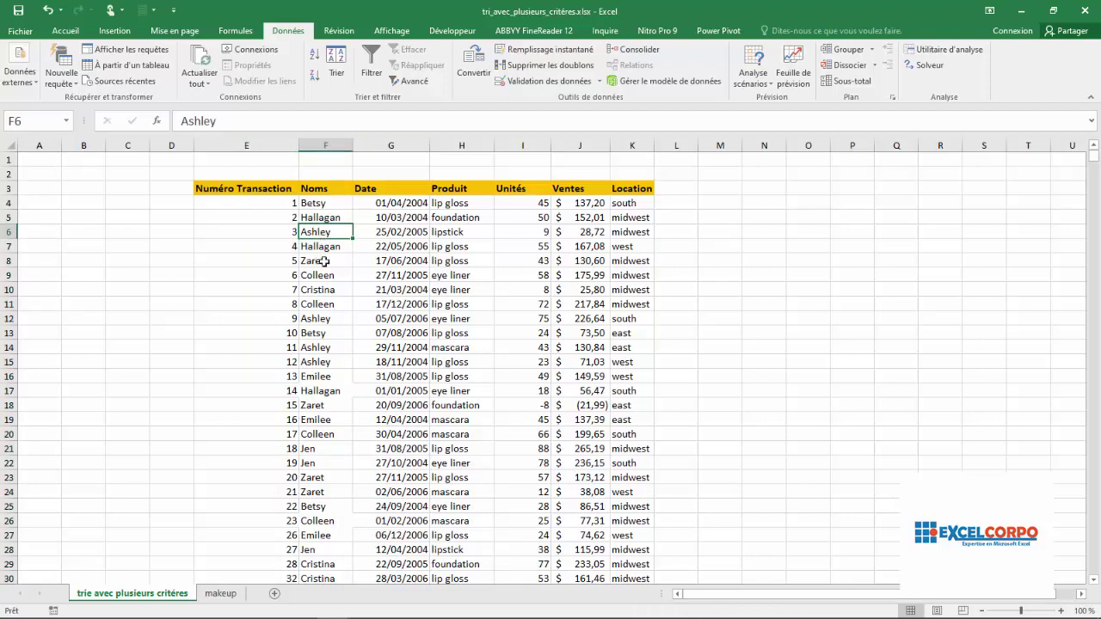
click(322, 262)
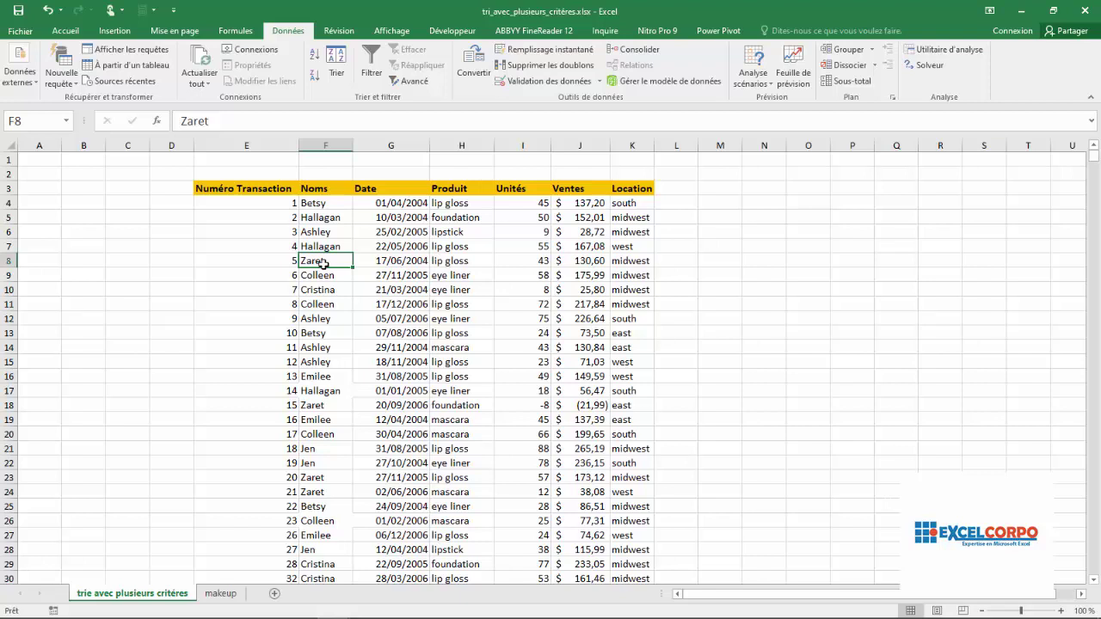
- Review Produit entries such as eye liner and lip gloss, a date cell, and the Noms column
click(472, 146)
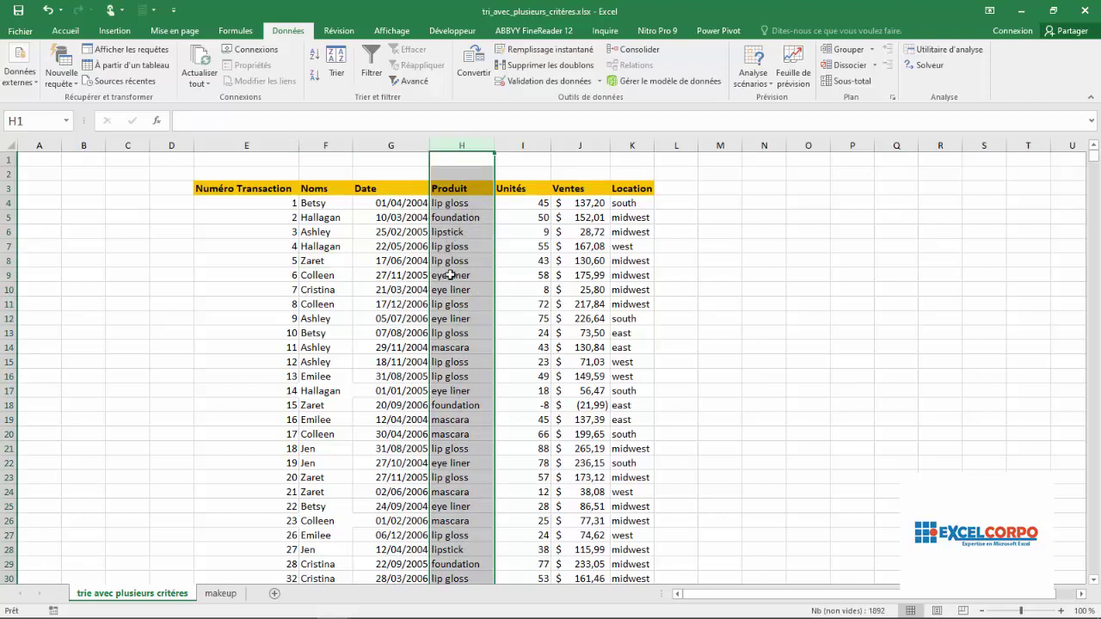
click(450, 274)
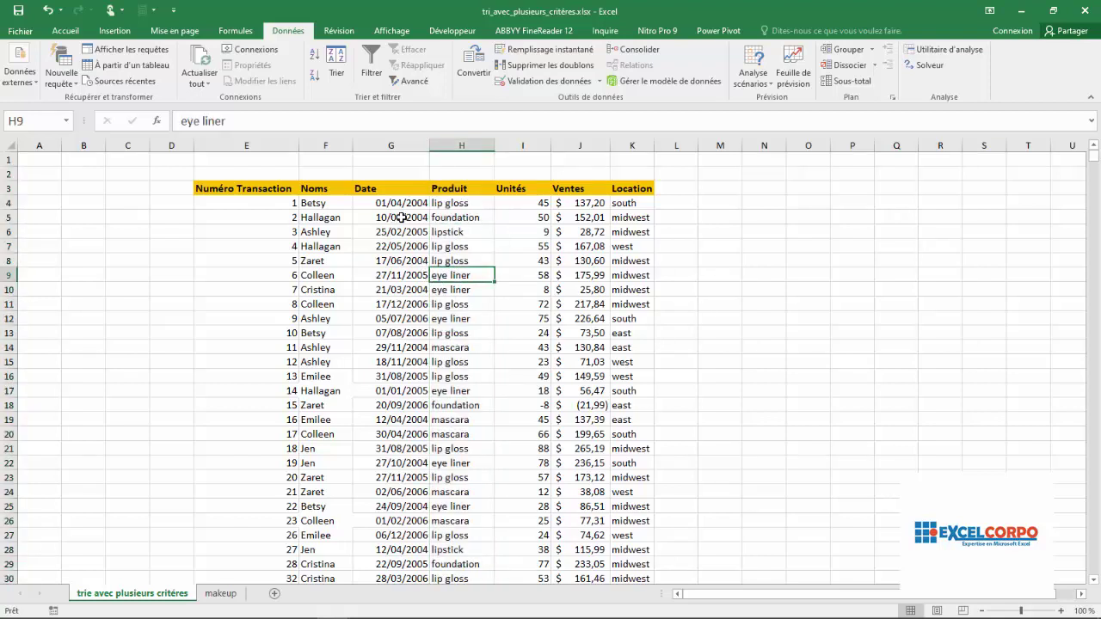
click(450, 217)
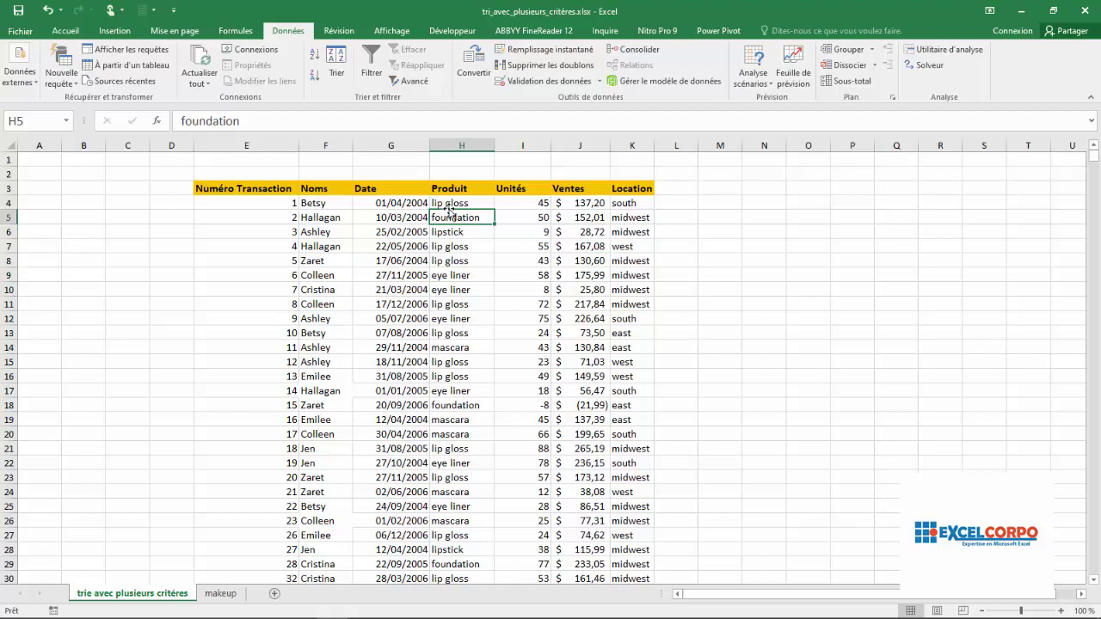
click(448, 203)
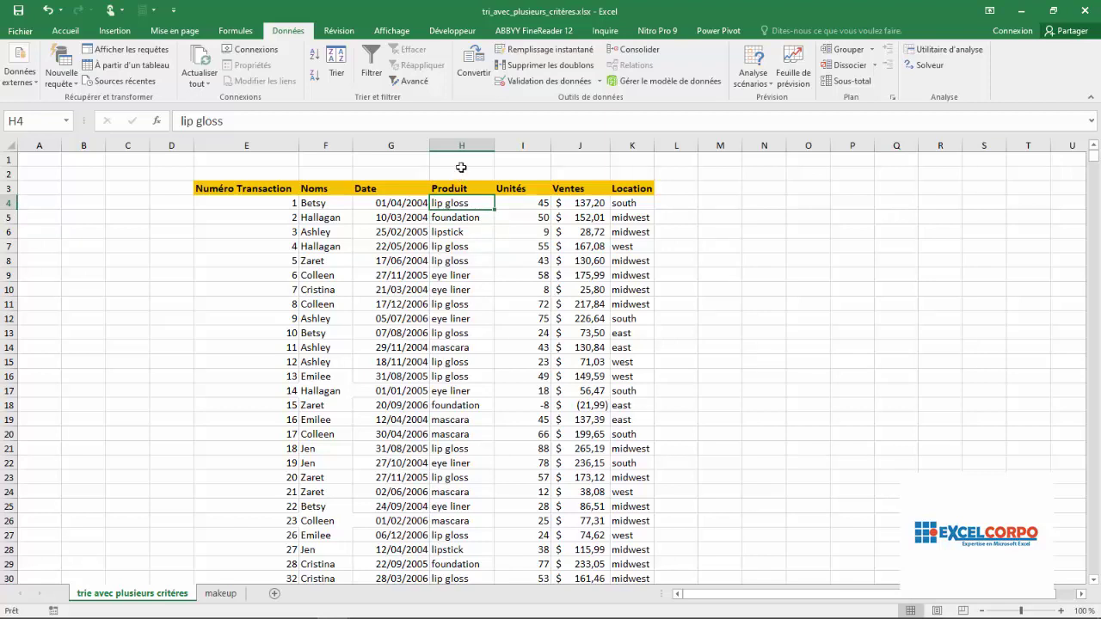
click(379, 297)
click(326, 145)
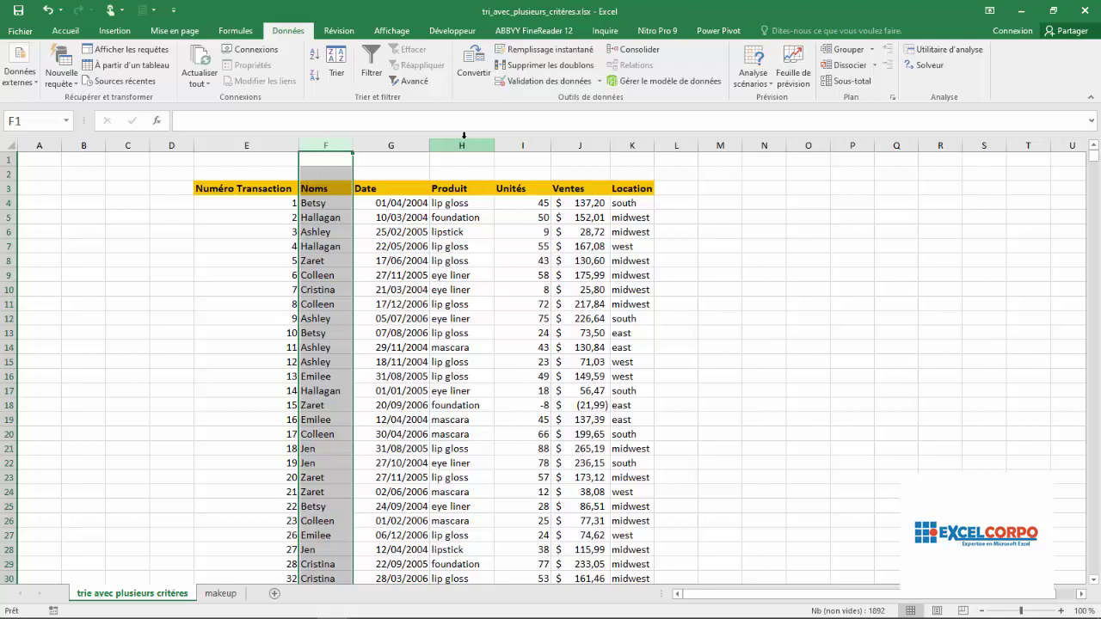
click(453, 207)
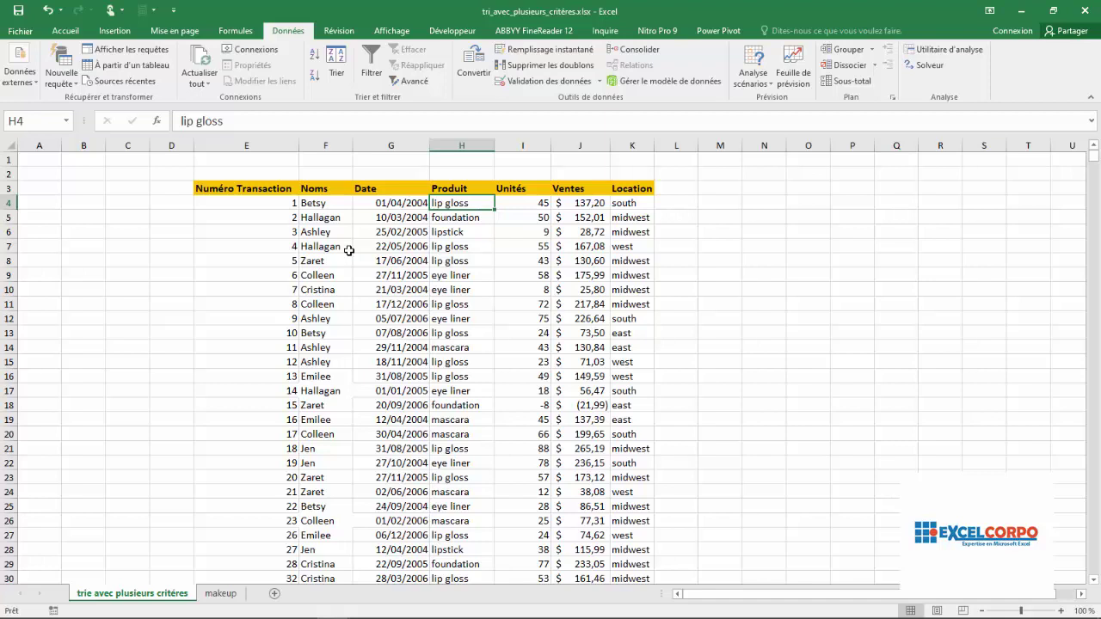
- Select the table range E3:K1900, from the Numéro Transaction header to the last row
click(249, 191)
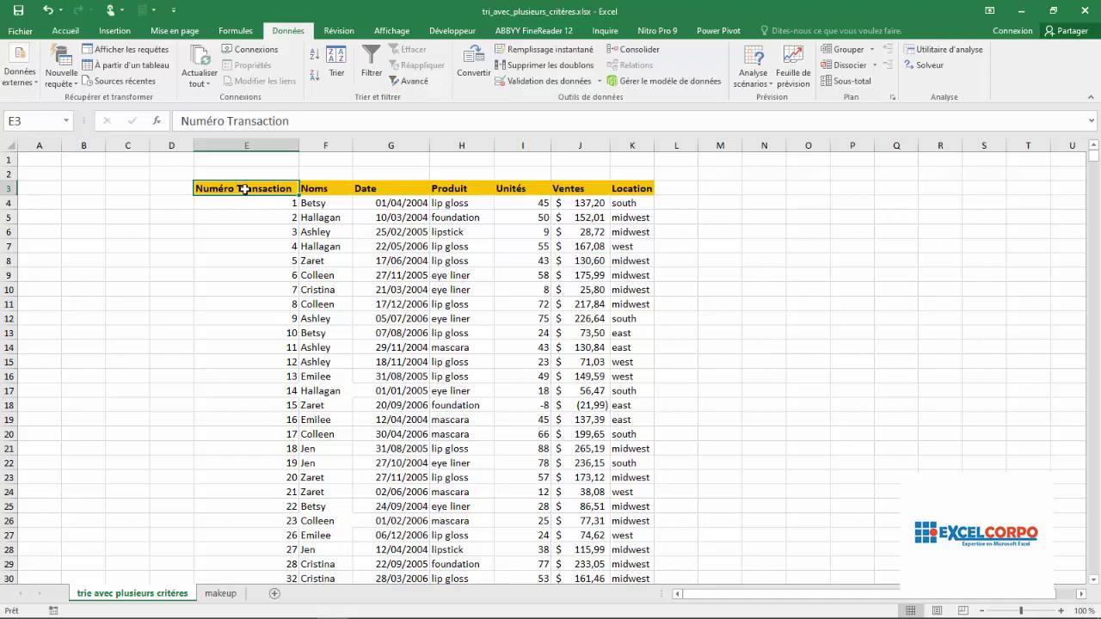
drag(245, 190, 585, 377)
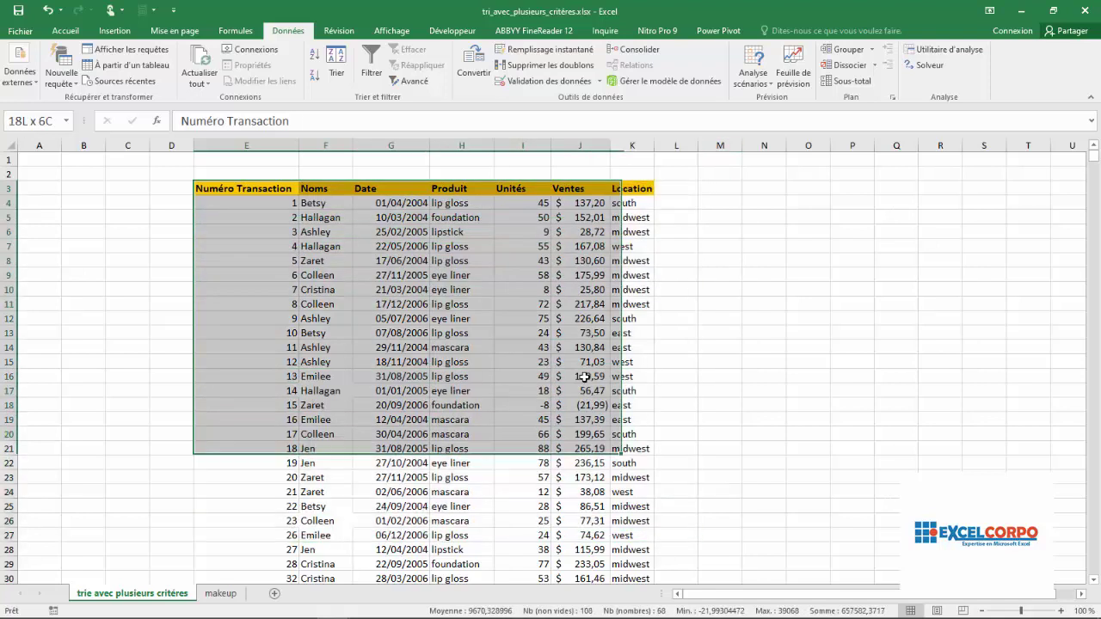
drag(584, 377, 270, 189)
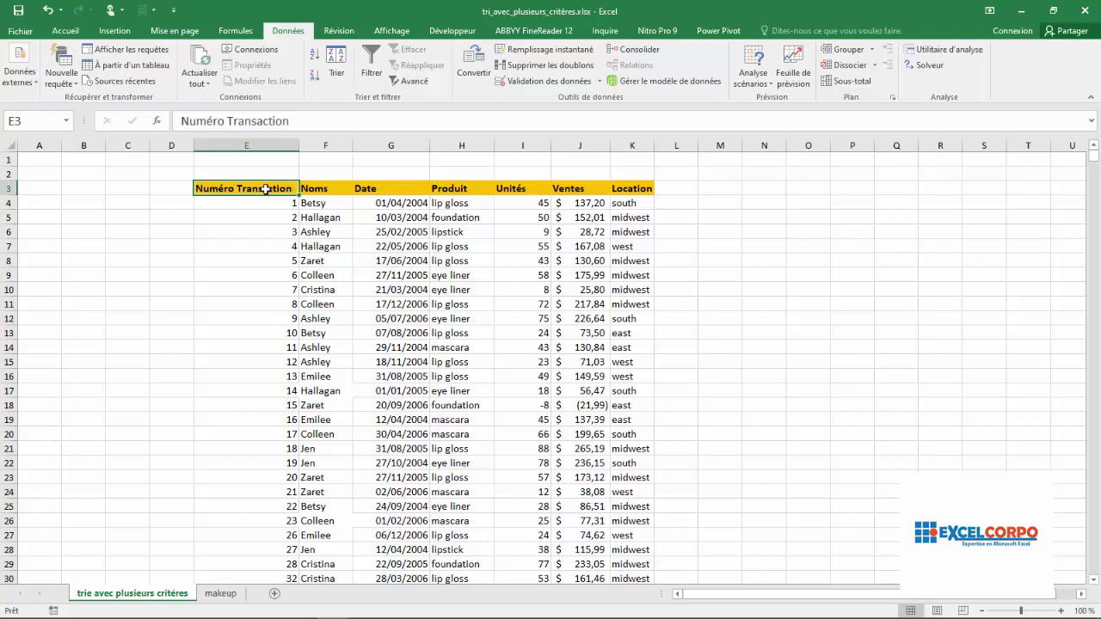
key(ctrl+shift+Right)
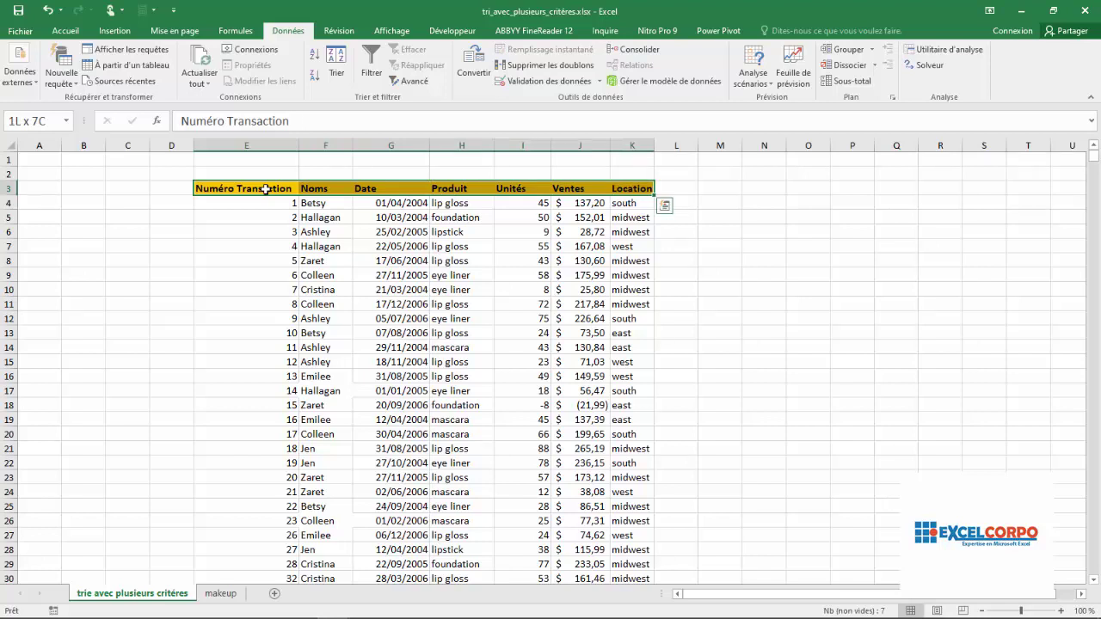
key(ctrl+shift+Down)
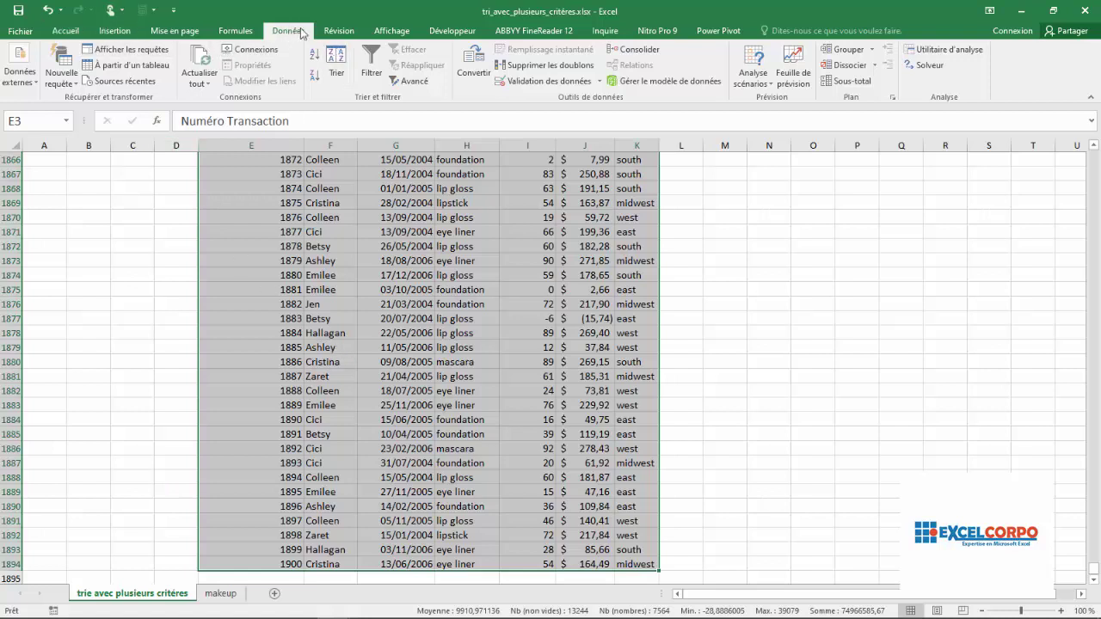
- Open Données > Trier and set the first level to Noms, on Valeurs, De A à Z
click(342, 76)
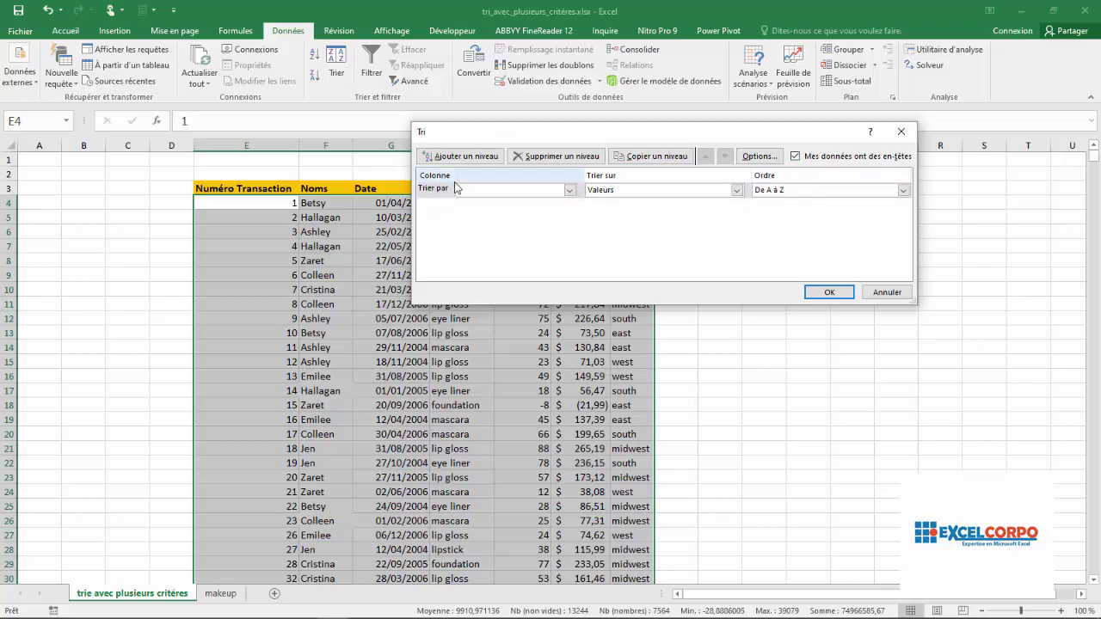
click(569, 190)
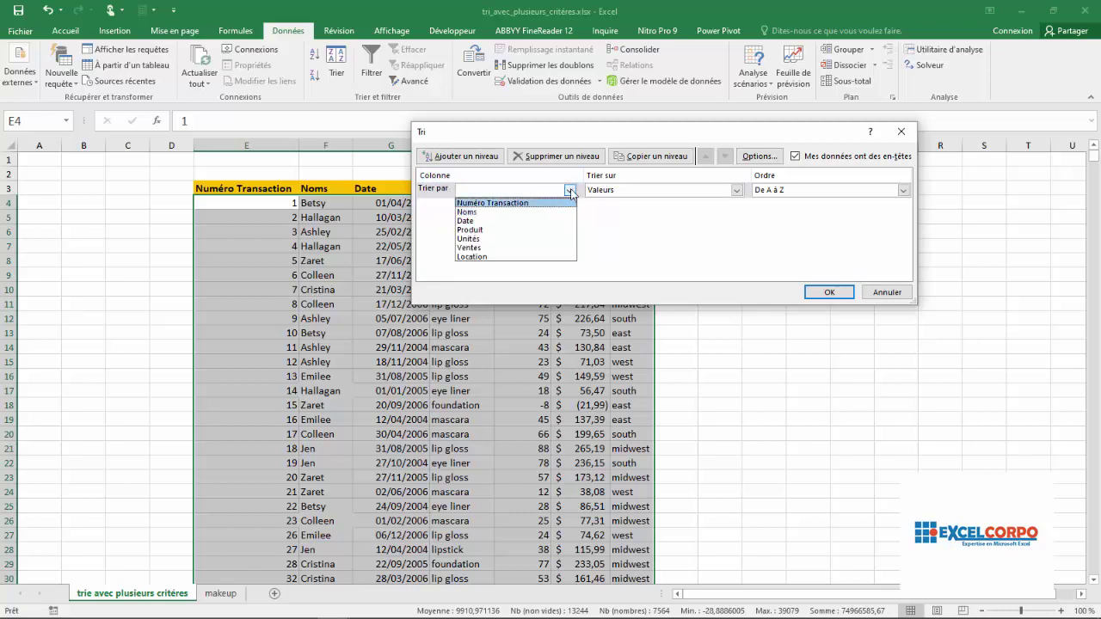
click(502, 212)
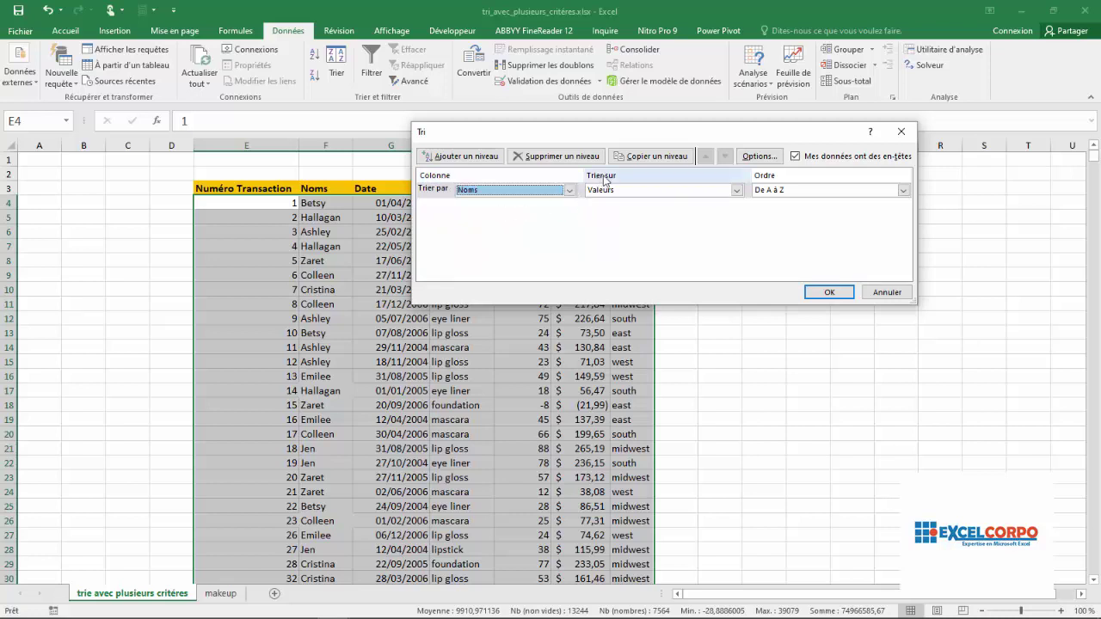
click(736, 189)
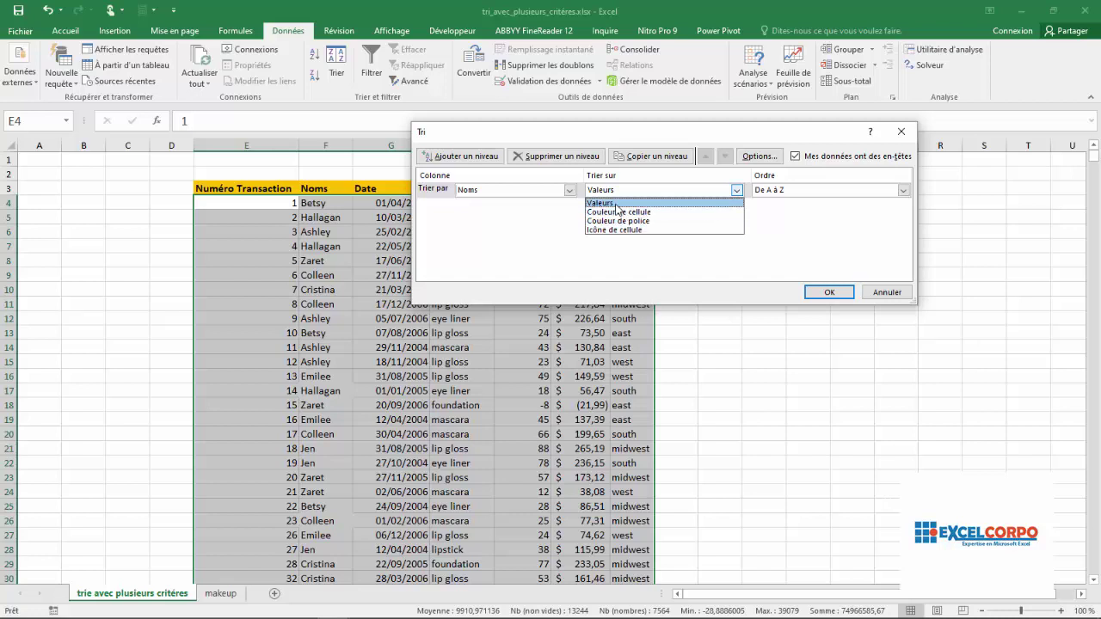
click(689, 203)
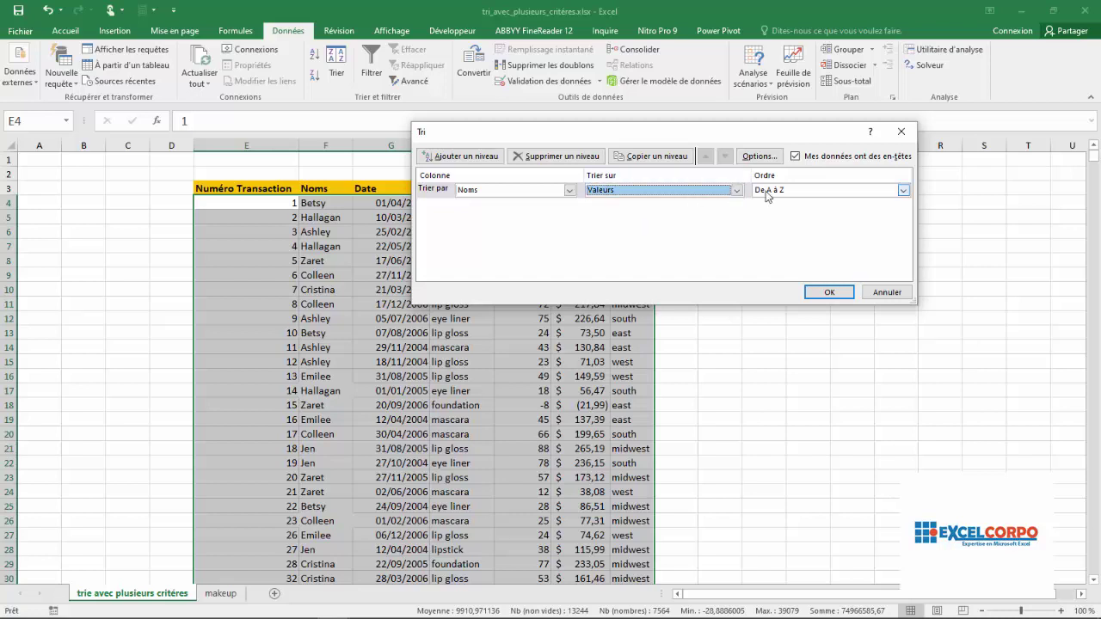
- Add a Puis par level for Produit in De A à Z order, then add a blank third level
click(473, 156)
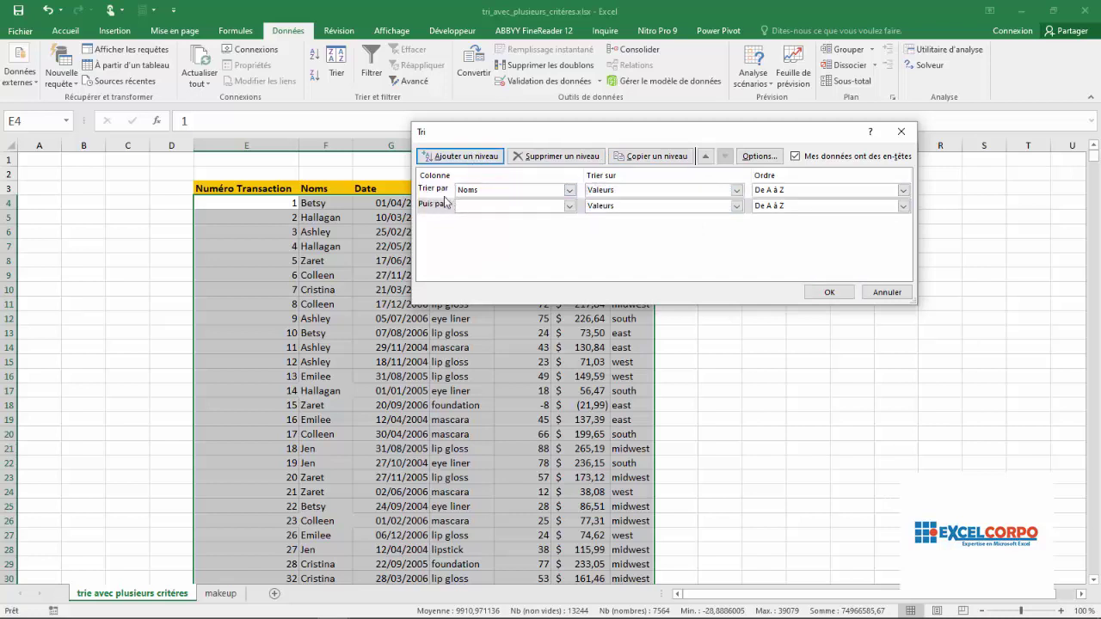
click(446, 183)
click(458, 211)
click(543, 207)
click(484, 249)
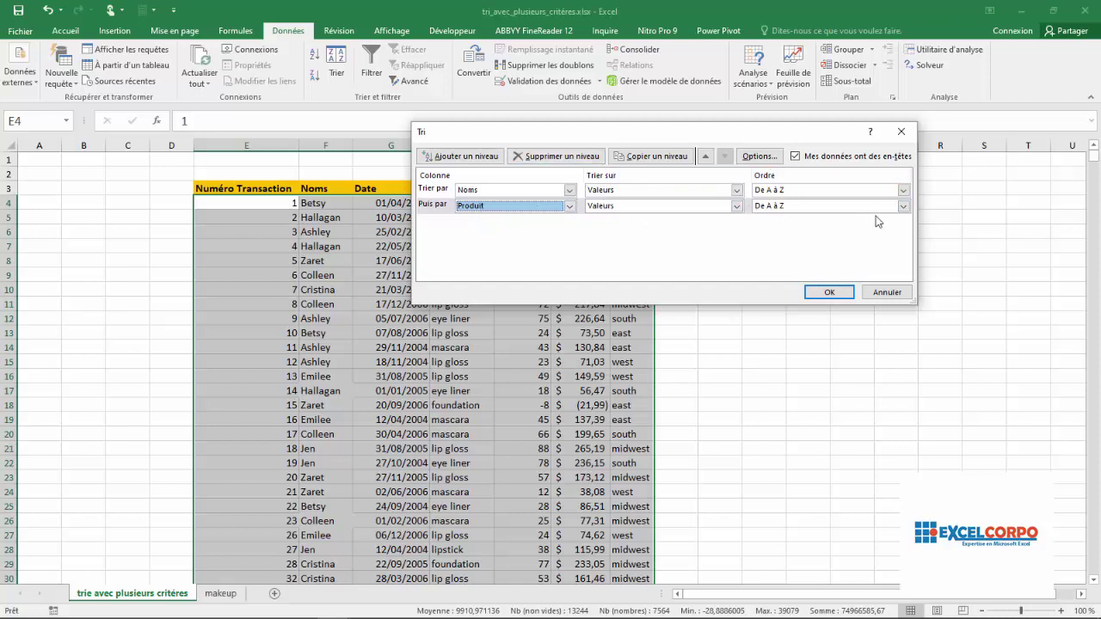
click(903, 206)
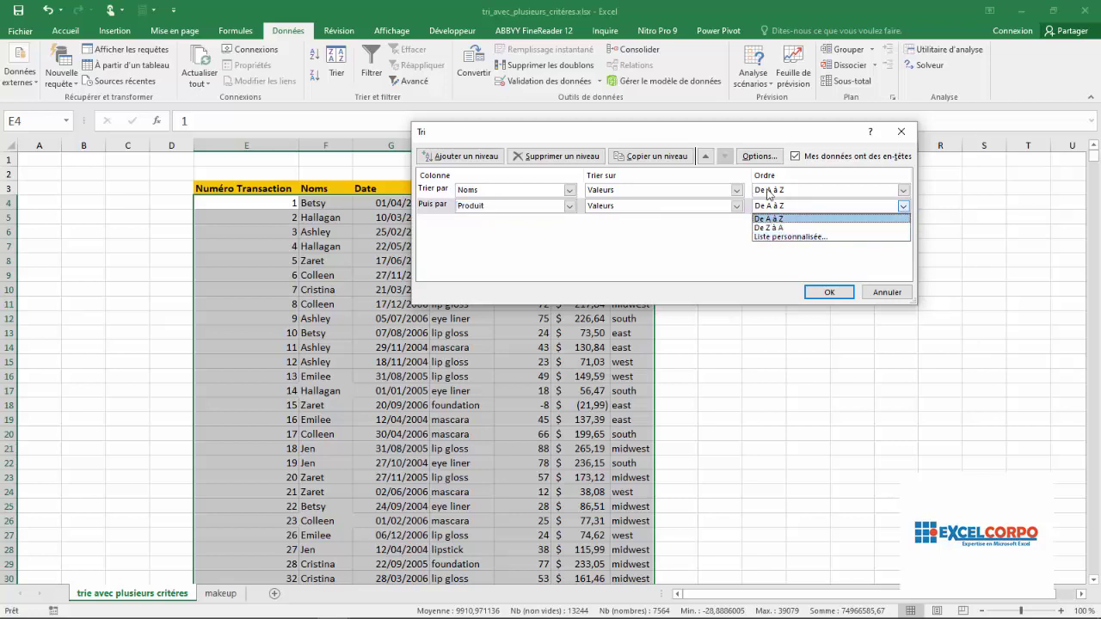
click(809, 219)
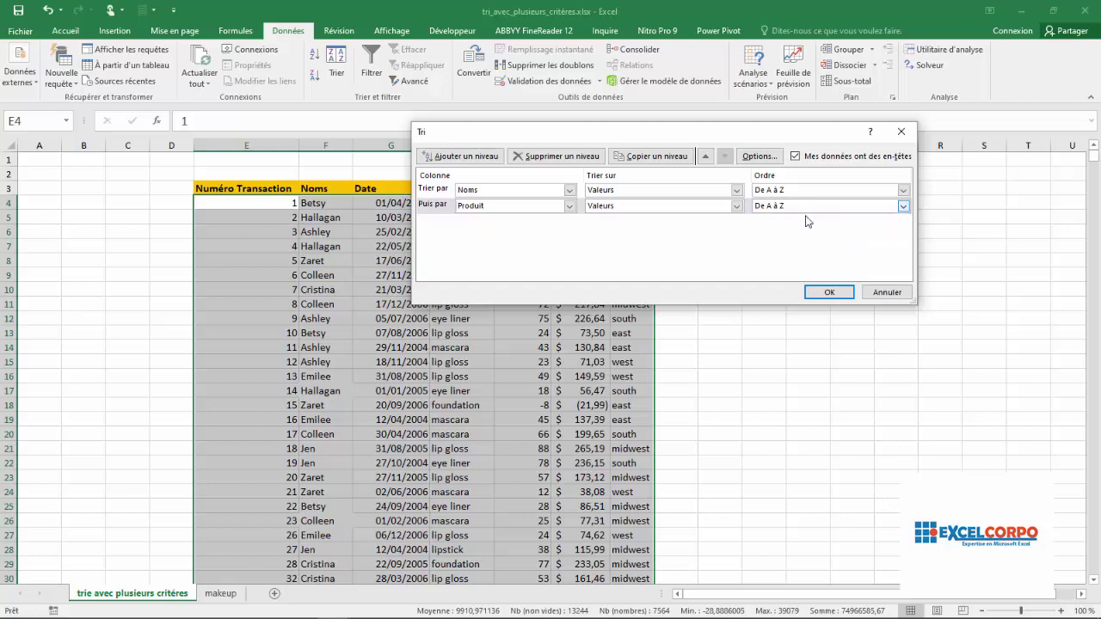
click(448, 156)
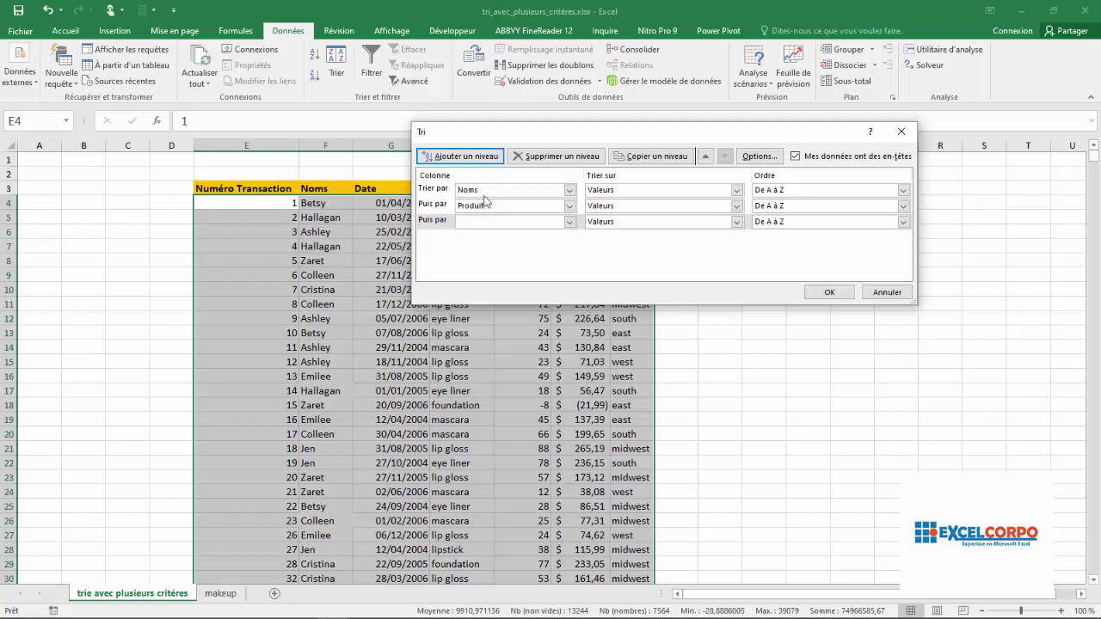
- Set the third level to Unités, Du plus grand au plus petit, and add a fourth level
click(571, 223)
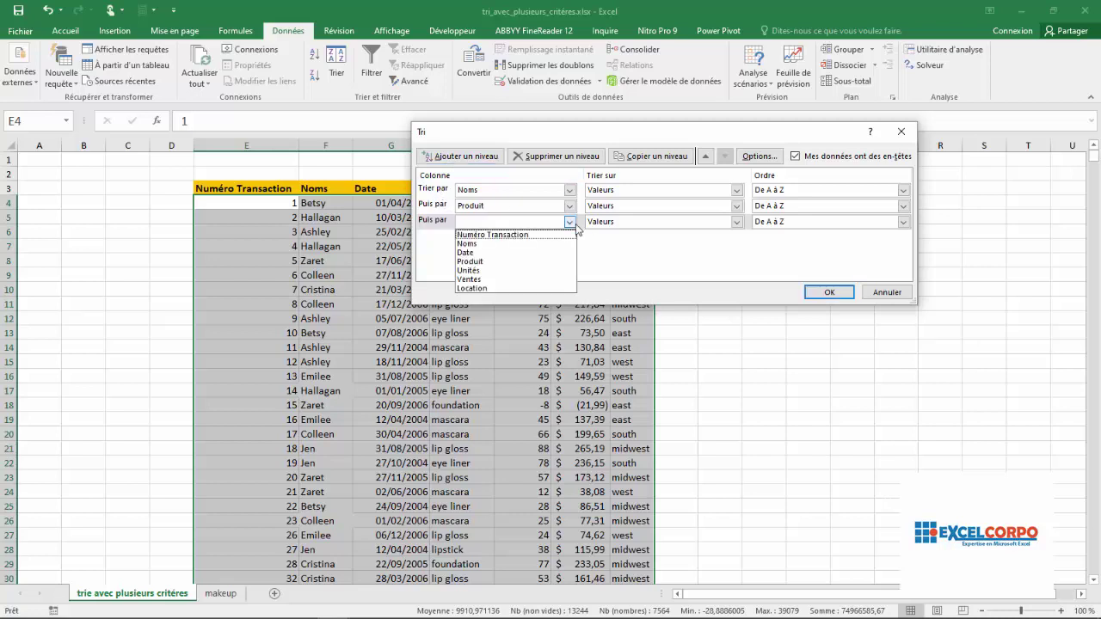
click(487, 271)
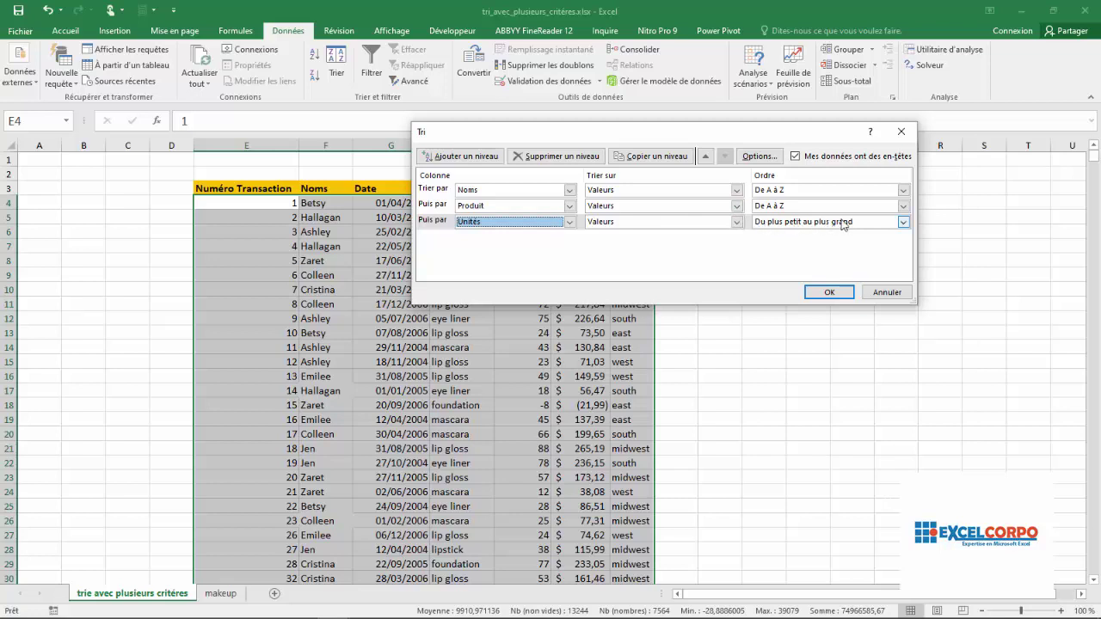
click(904, 222)
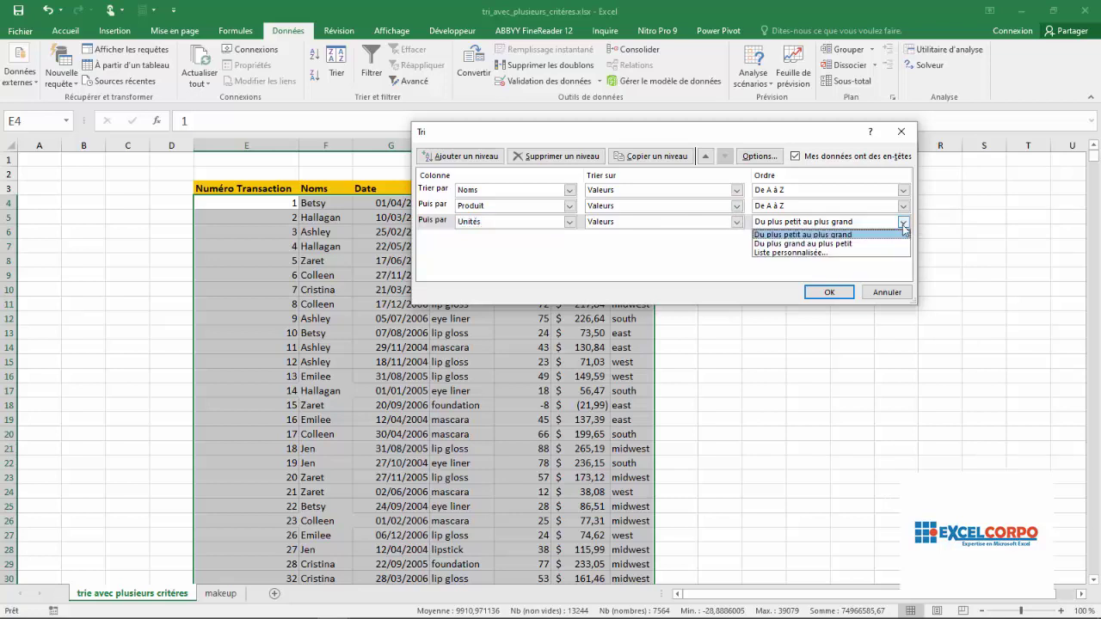
click(816, 248)
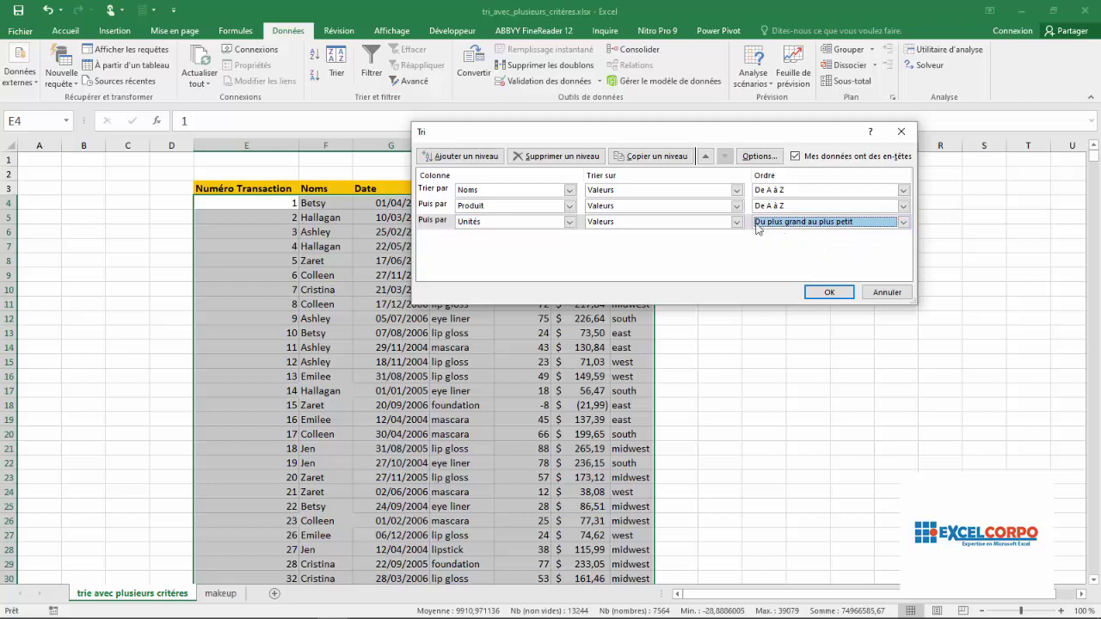
click(473, 159)
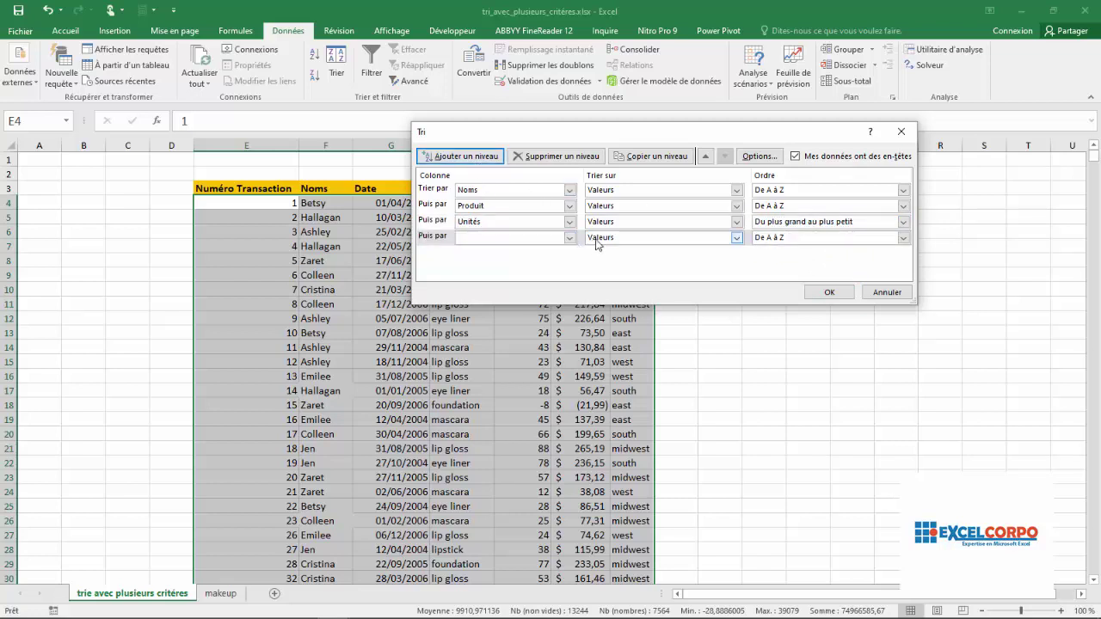
- Set the fourth level to Date, oldest to newest, and apply the four-level sort with OK
click(566, 238)
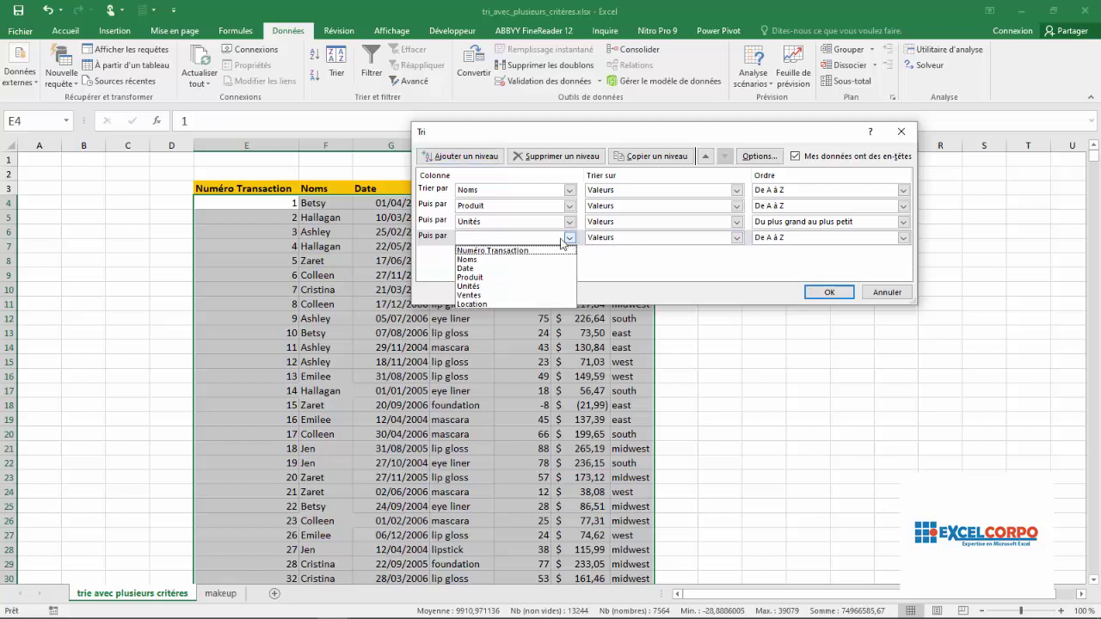
click(486, 268)
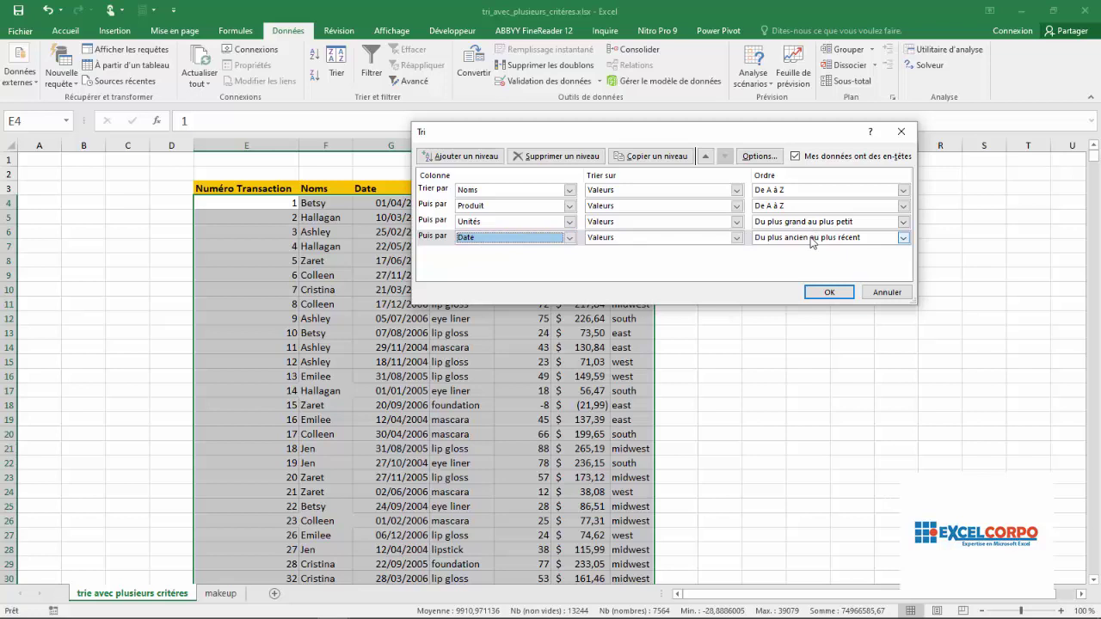
click(831, 292)
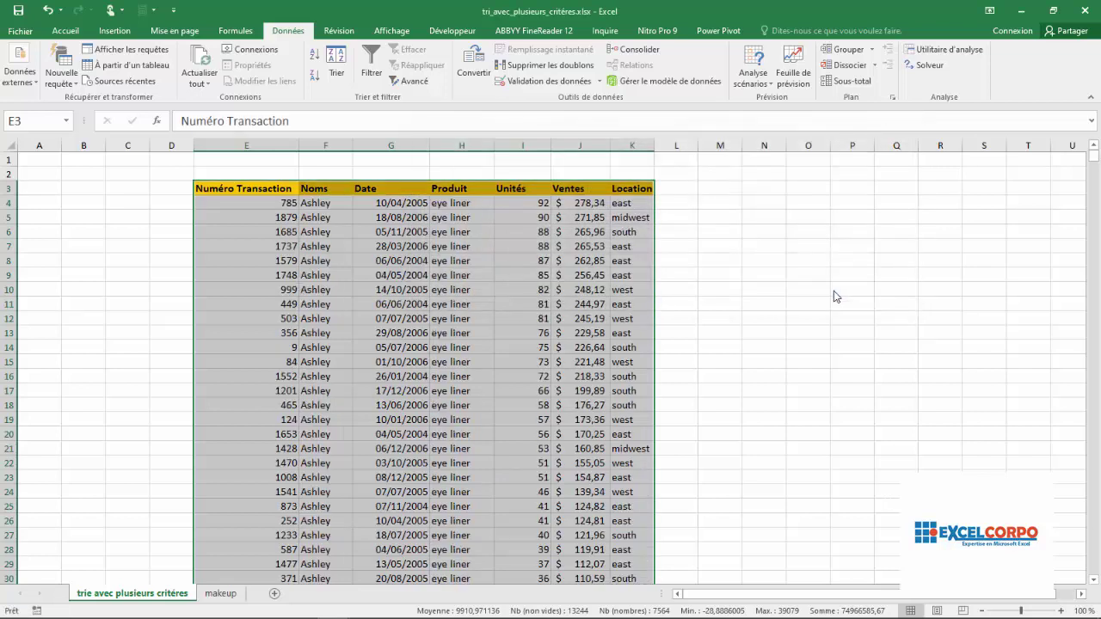
- Review each sorted column from Numéro Transaction through Location
click(330, 259)
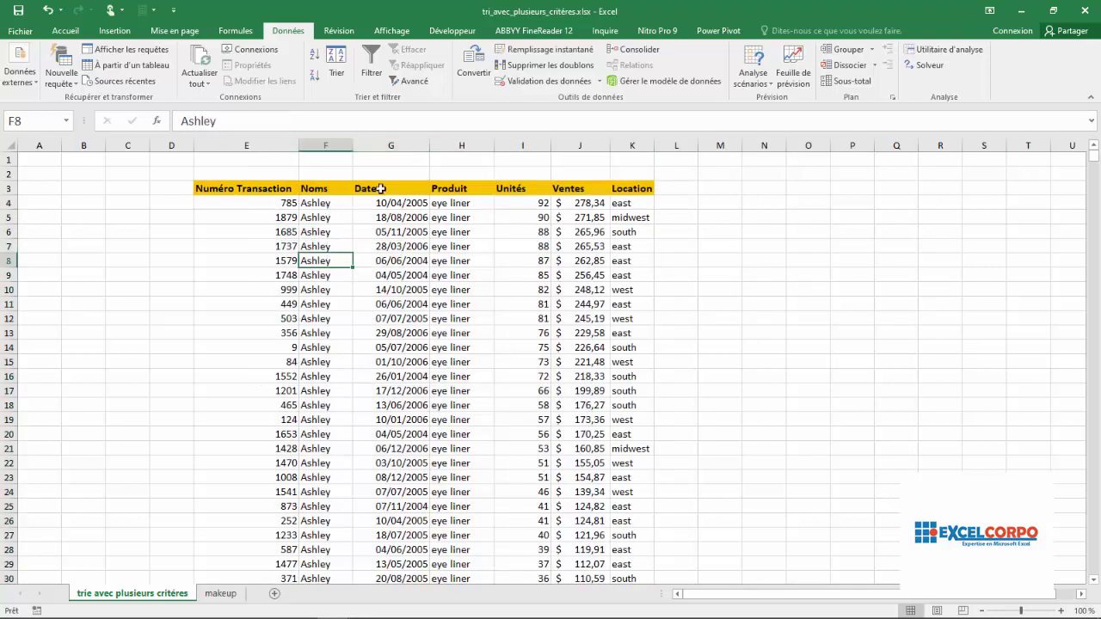
click(262, 144)
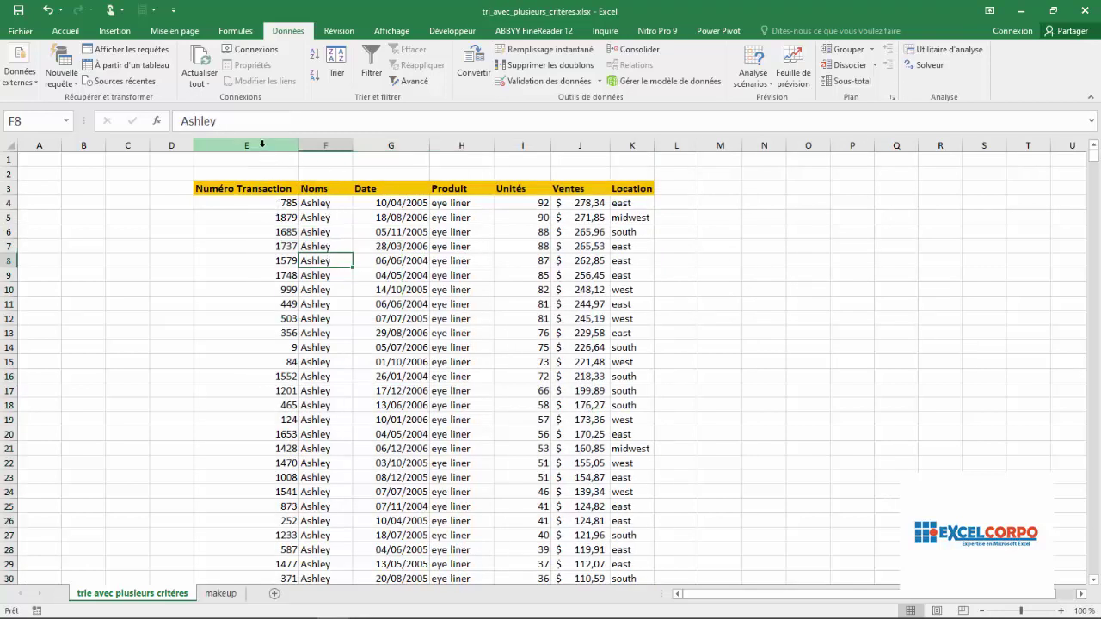
click(331, 143)
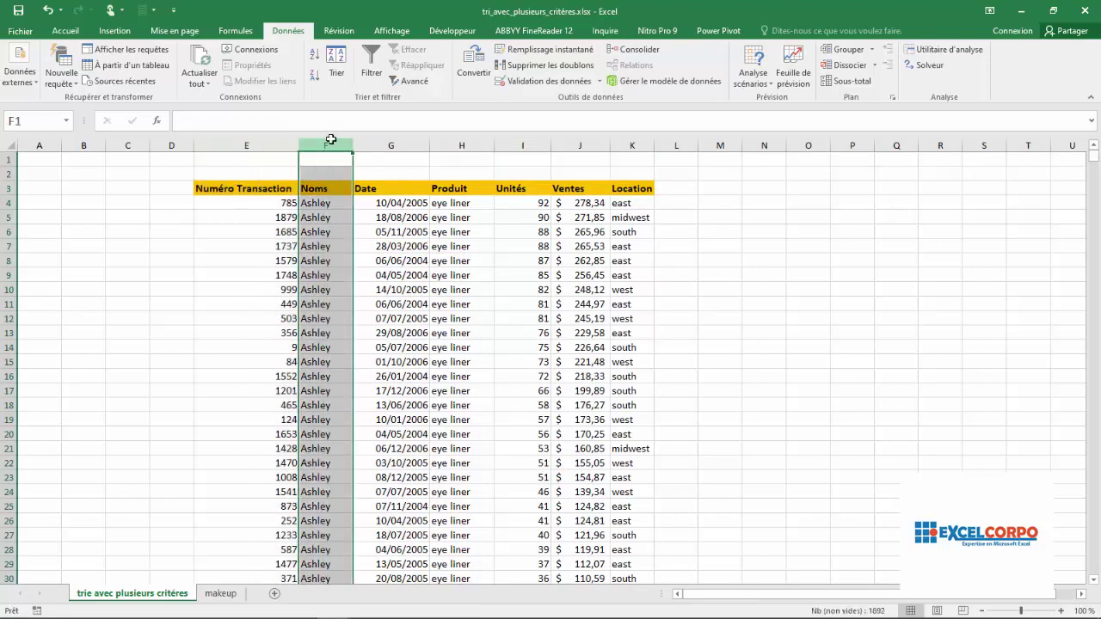
drag(330, 139, 405, 146)
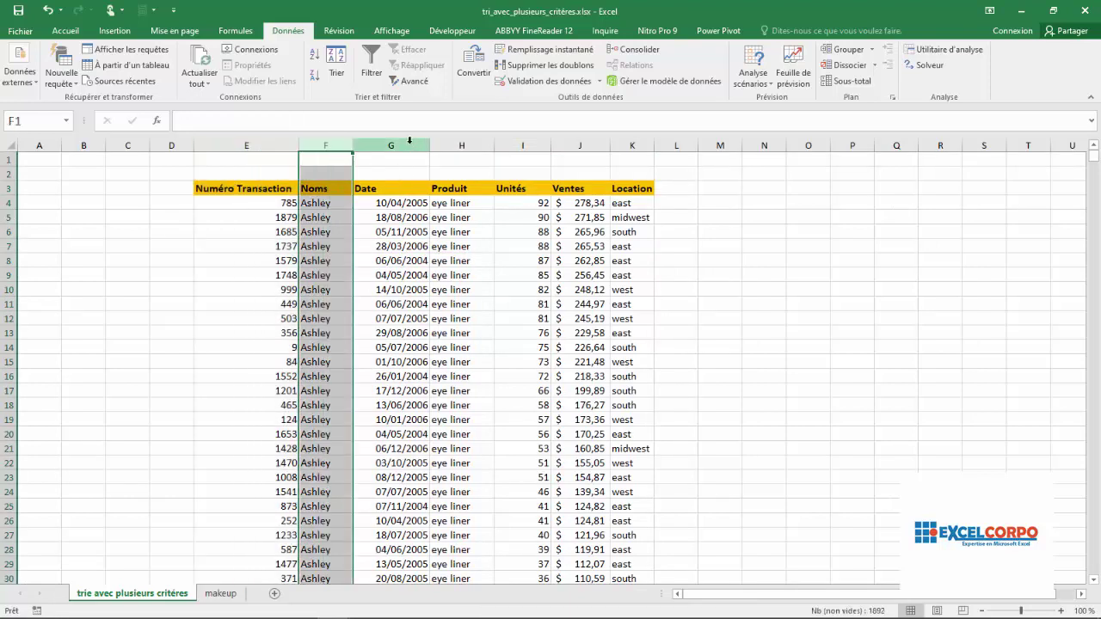
click(407, 142)
click(462, 145)
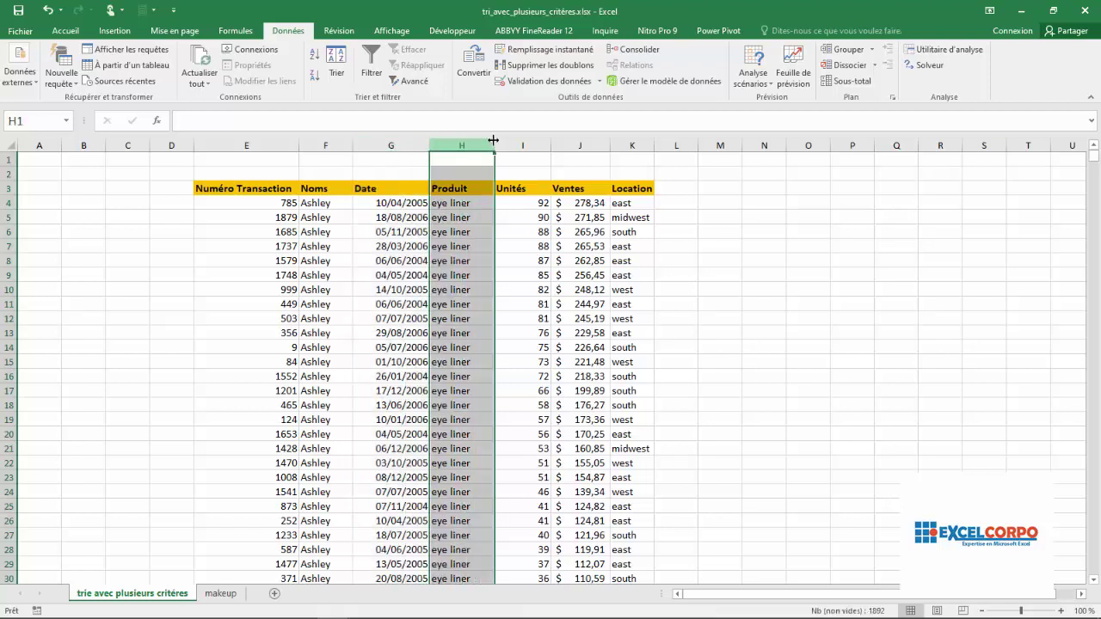
click(522, 145)
click(565, 143)
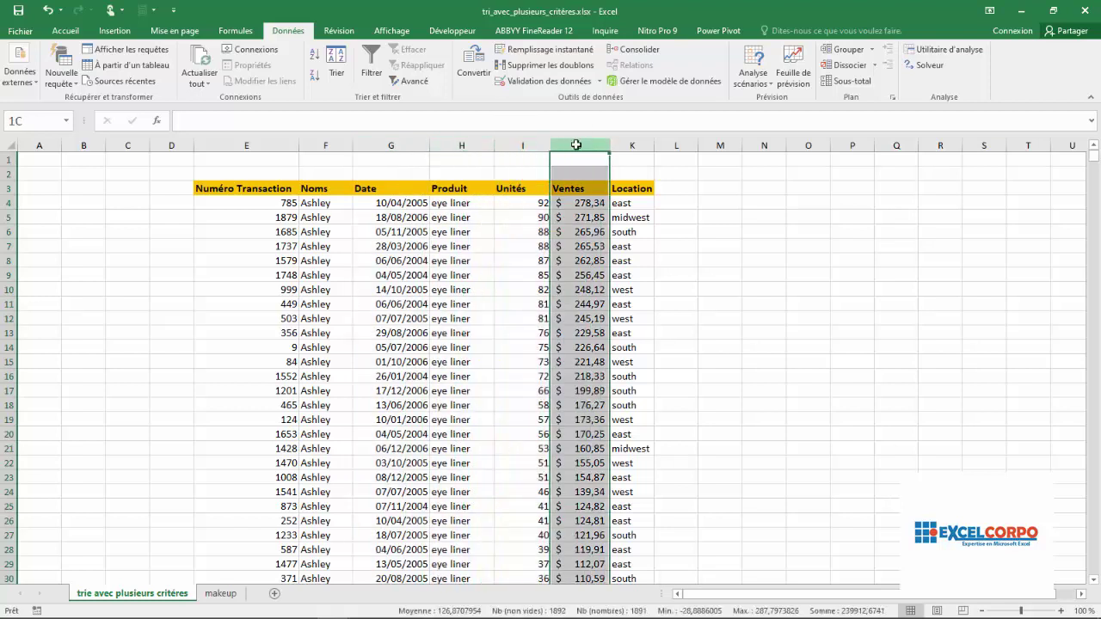
click(627, 145)
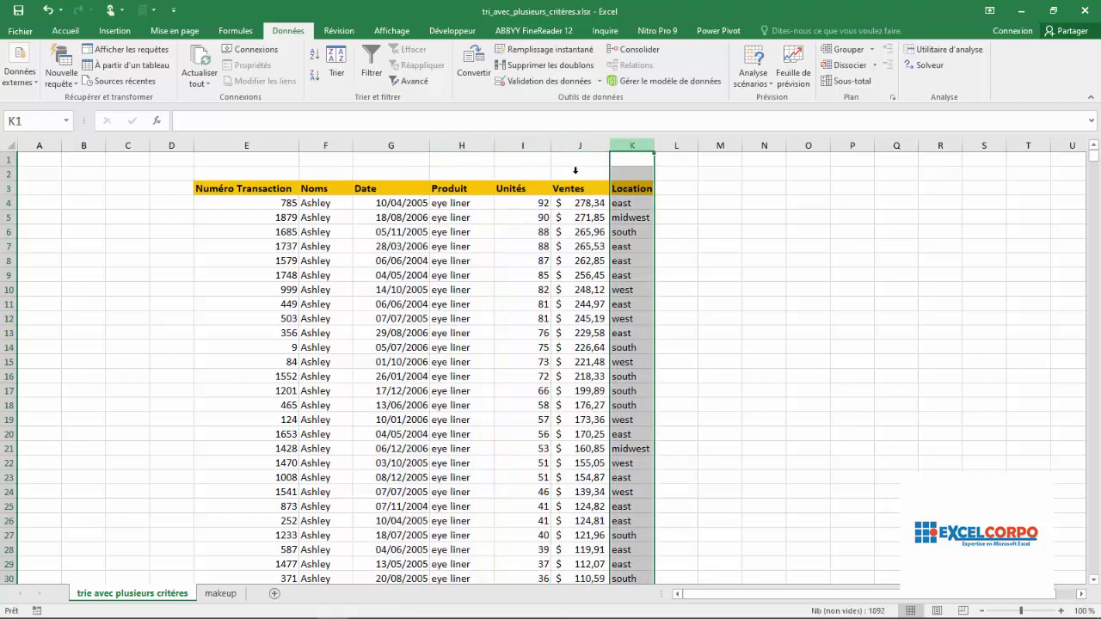
- Jump to the table's last row, Zaret's mascara sale with -10 units on row 1894
click(395, 295)
key(ctrl+Down)
scroll(395, 295, down, 2)
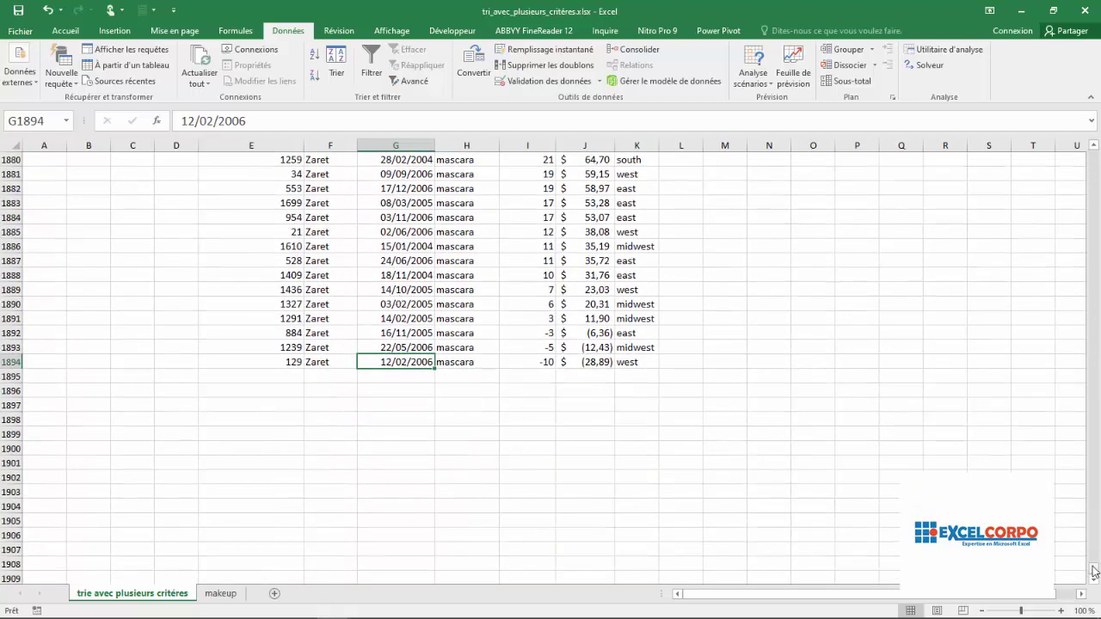
drag(1093, 568, 1094, 155)
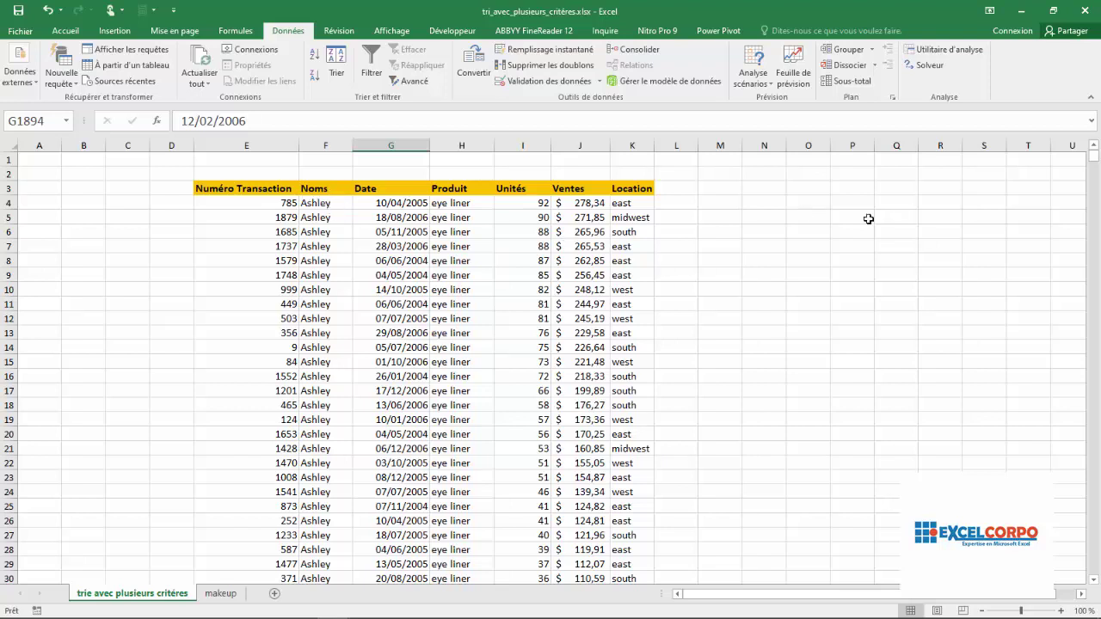
drag(1098, 162, 1094, 560)
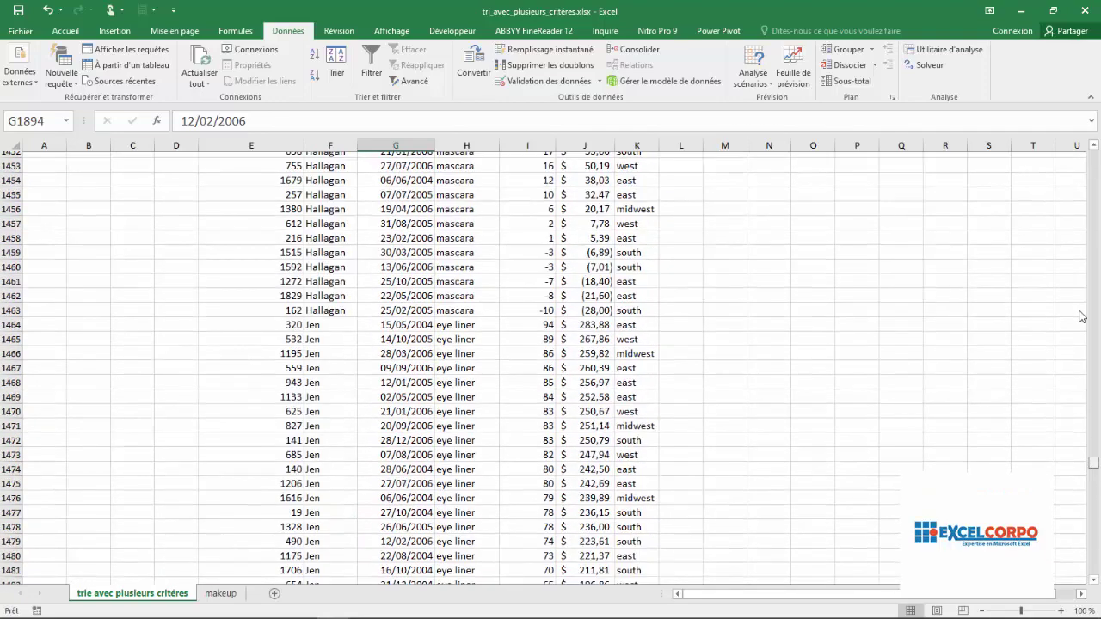
drag(1094, 563, 1092, 151)
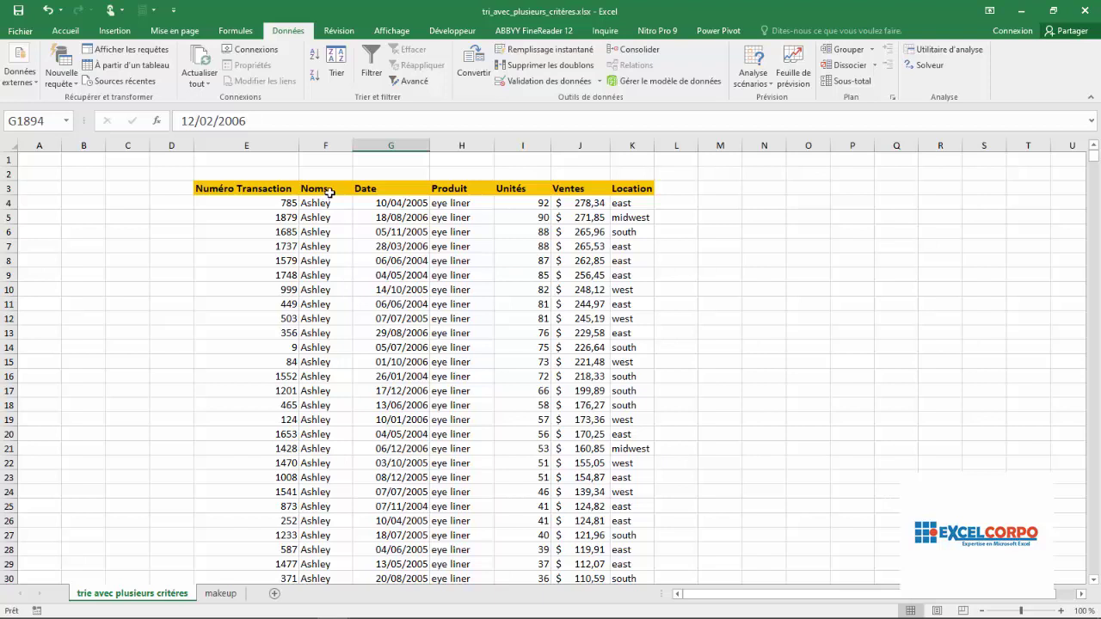
click(317, 218)
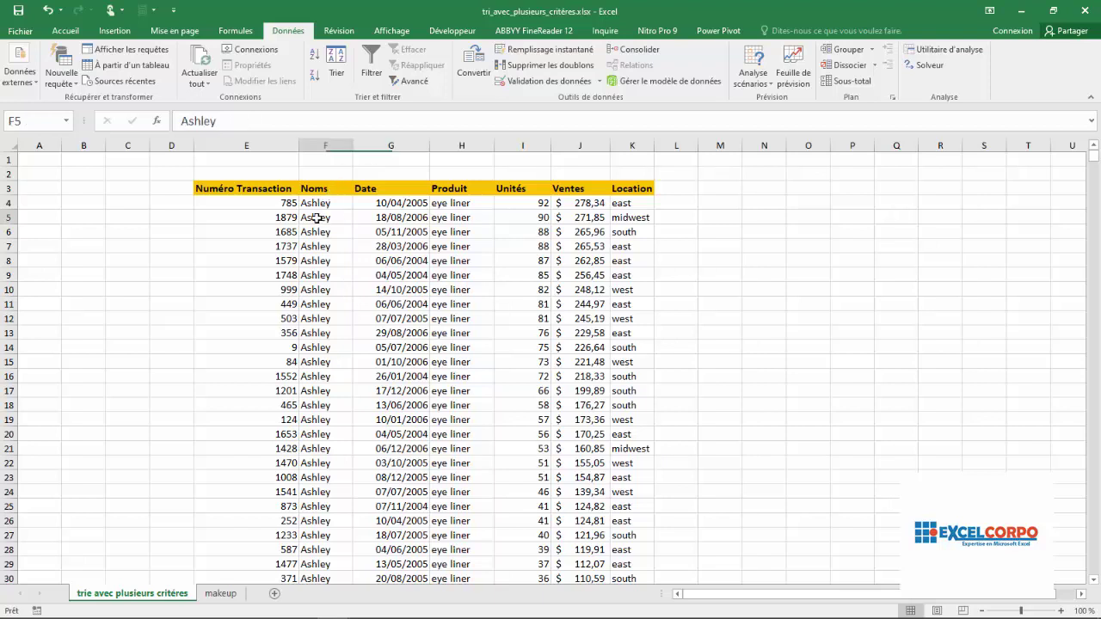
click(452, 204)
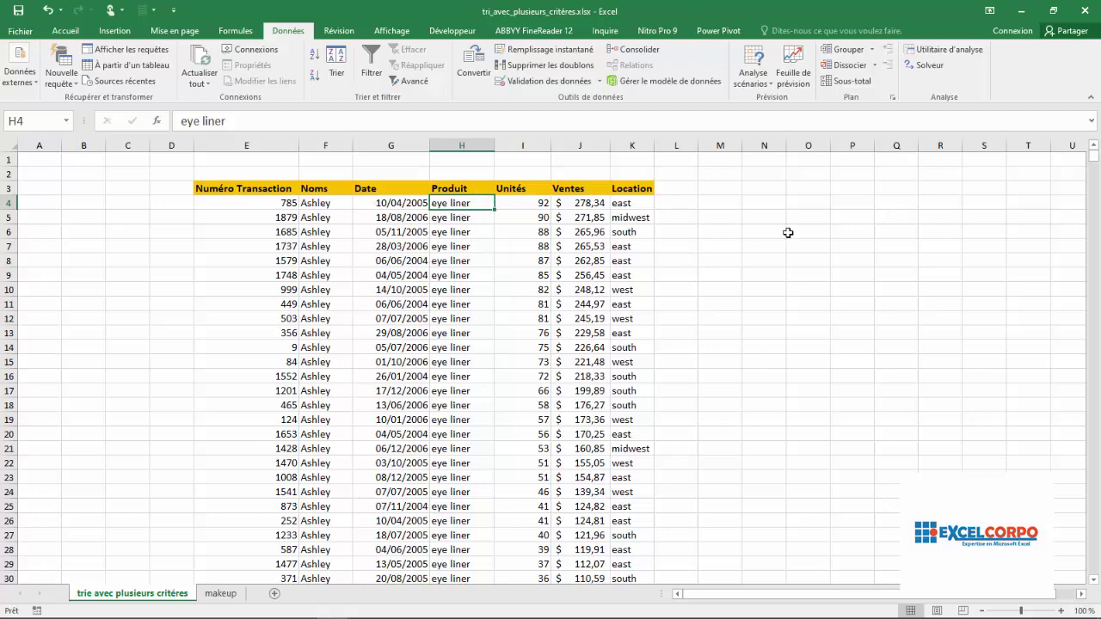
drag(1096, 166, 1096, 171)
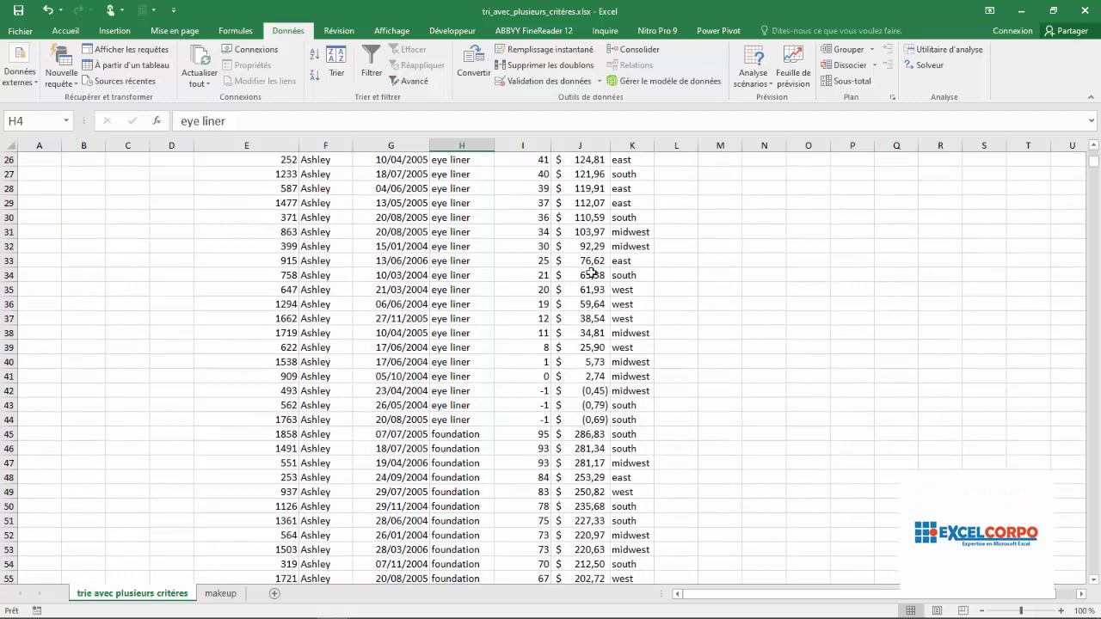
click(320, 403)
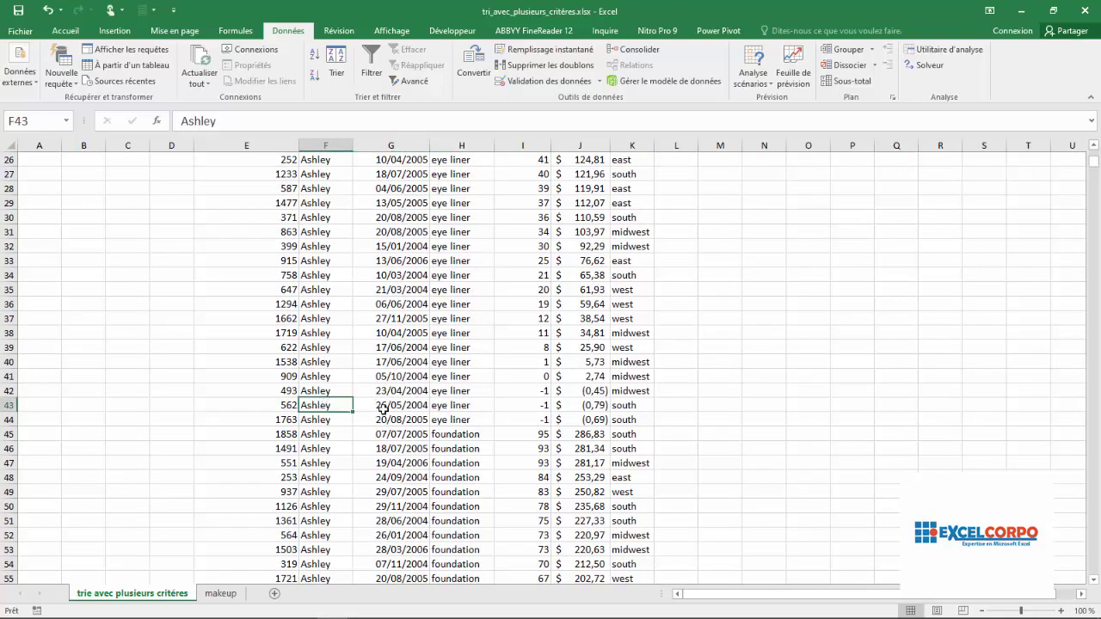
click(465, 438)
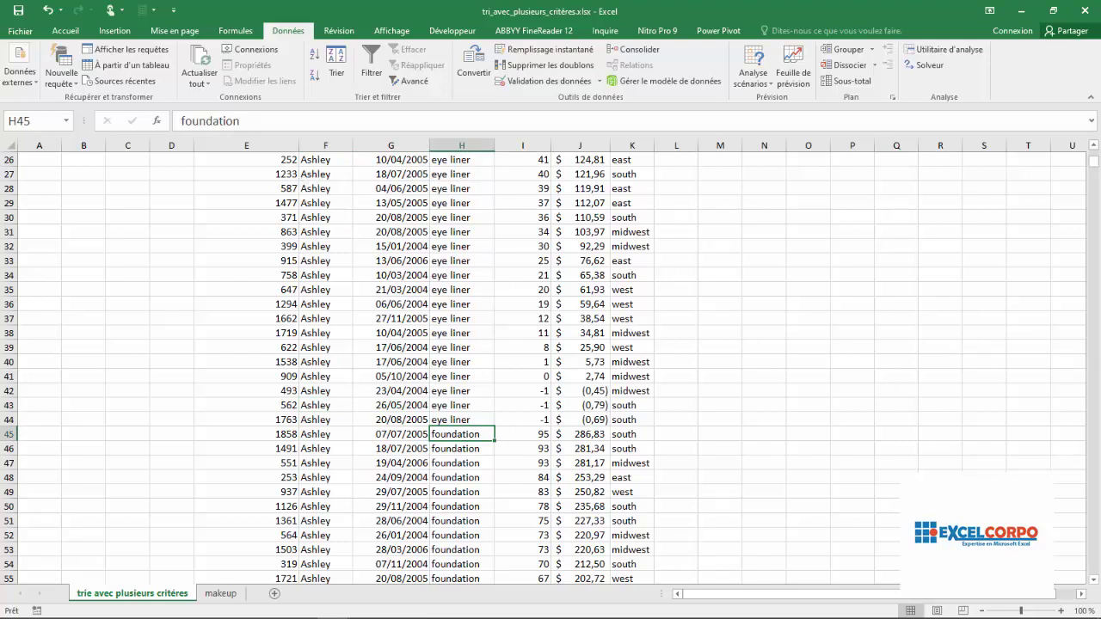
scroll(1097, 180, down, 2)
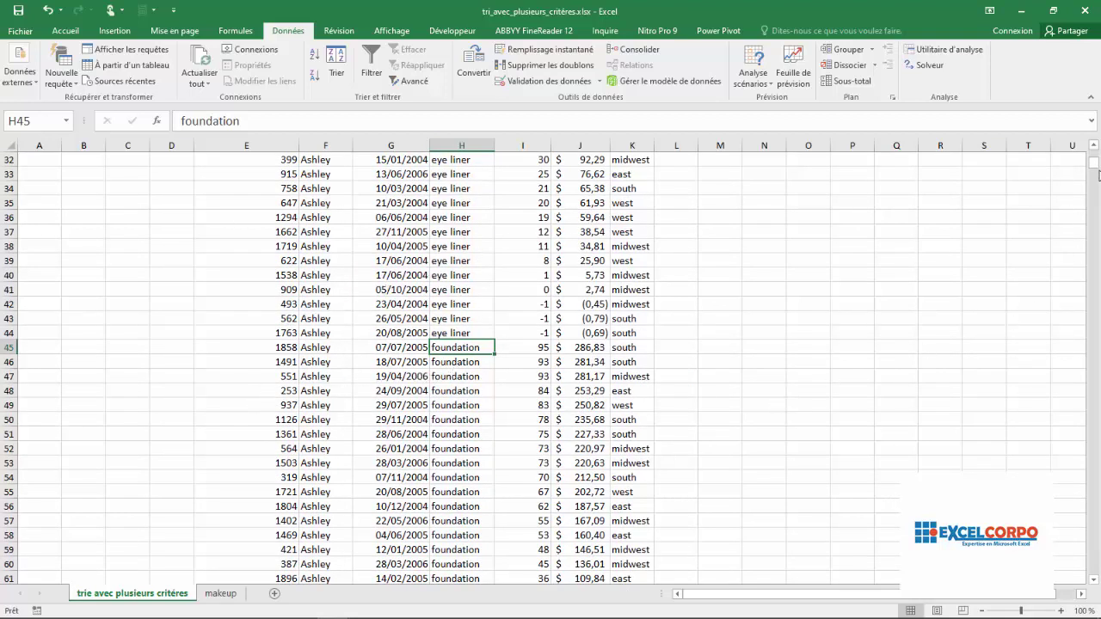
drag(1097, 175, 1097, 191)
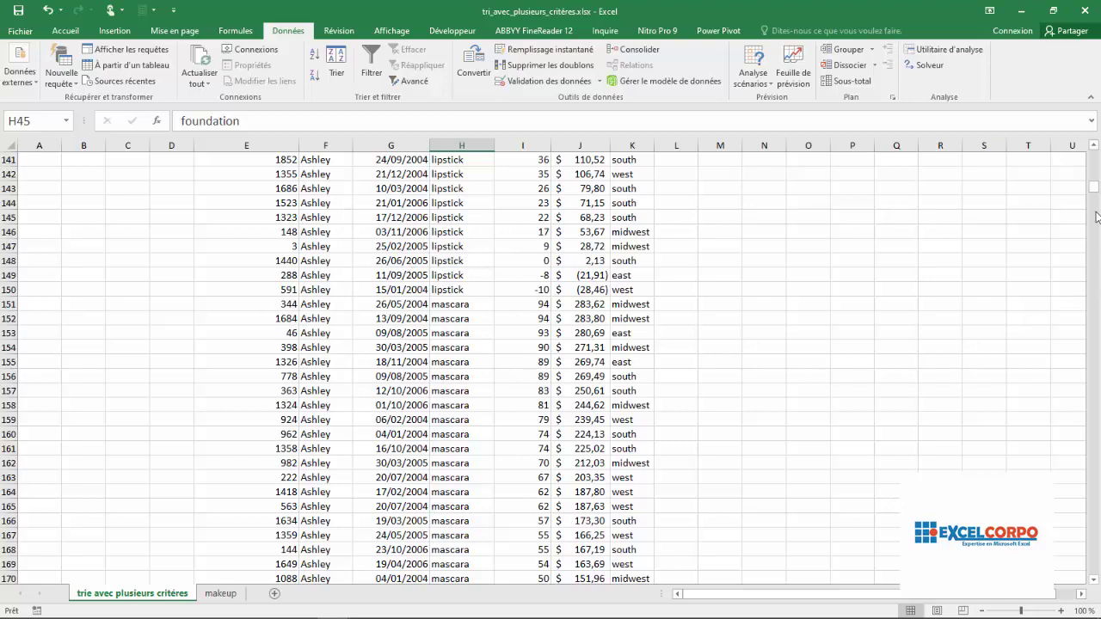
drag(1098, 188, 1094, 156)
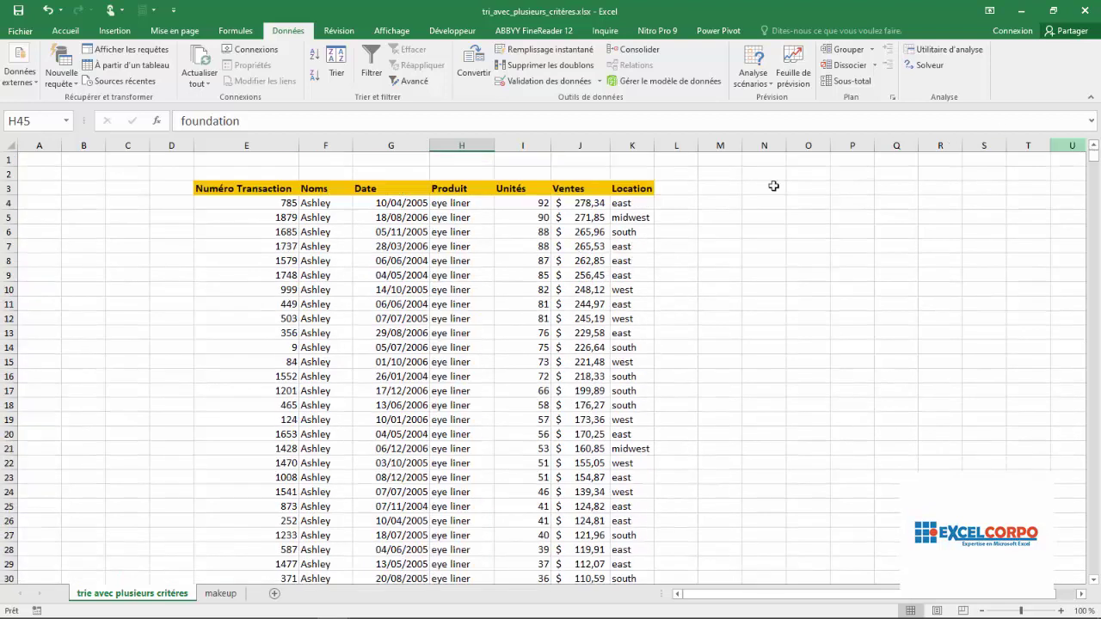
- Compare rows 6 and 7 (both 88 units), then reopen Données > Trier for the table
drag(9, 232, 10, 246)
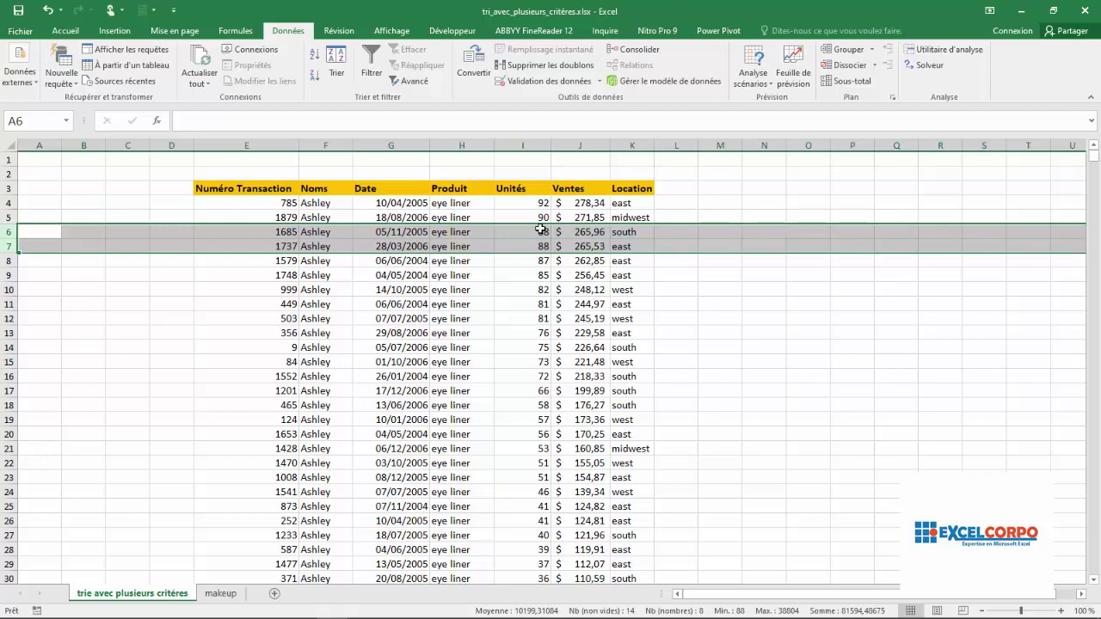
click(564, 289)
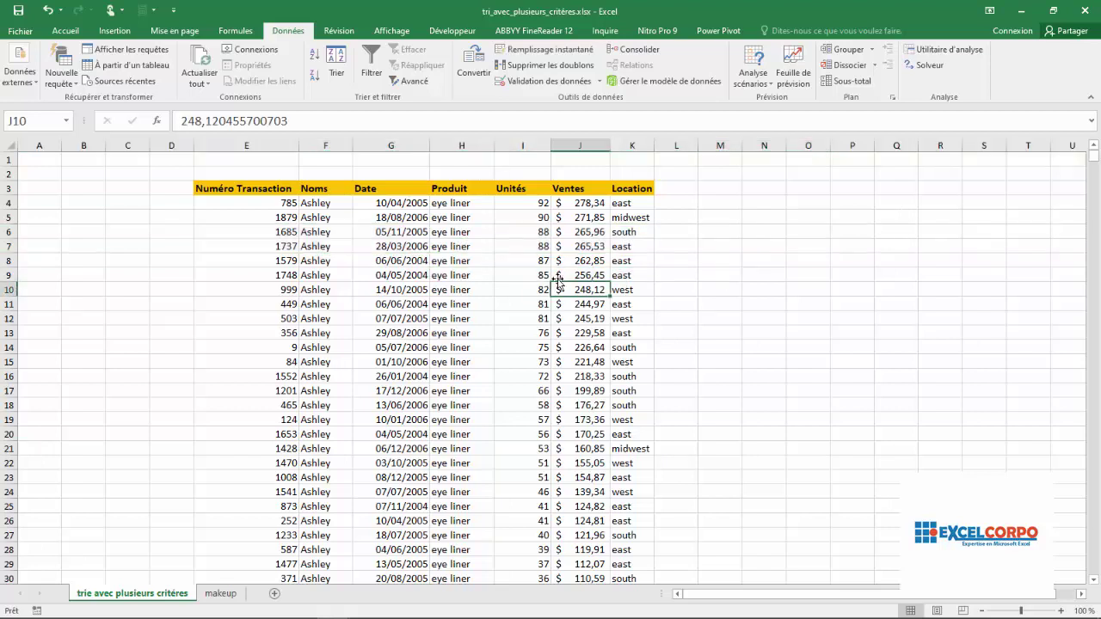
click(337, 72)
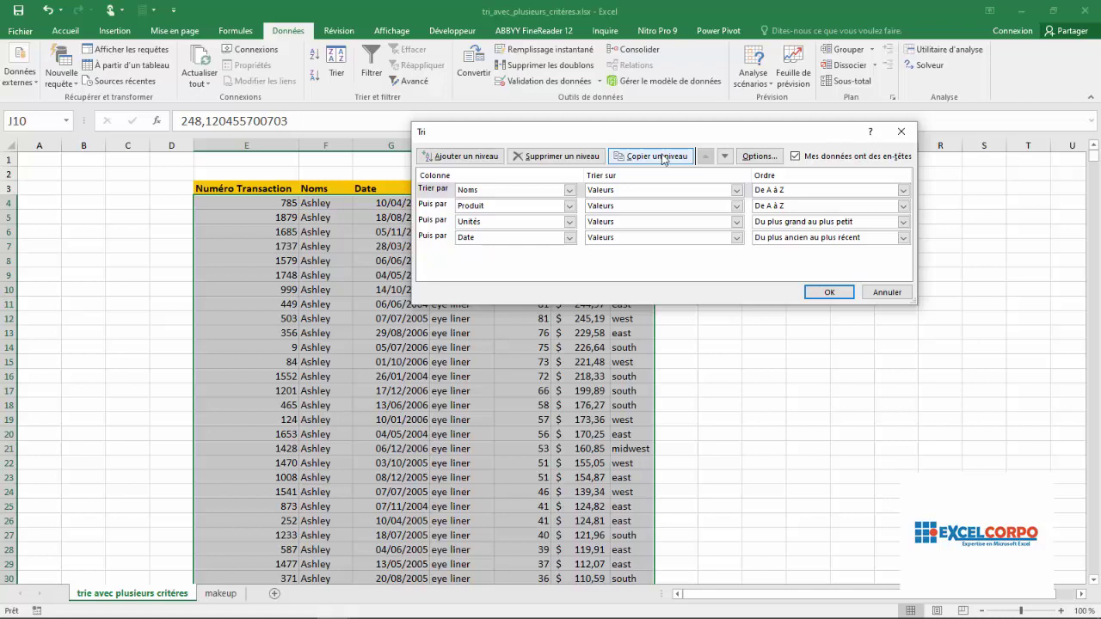
- Close the Tri dialog unchanged and click an empty cell beside the table
click(900, 132)
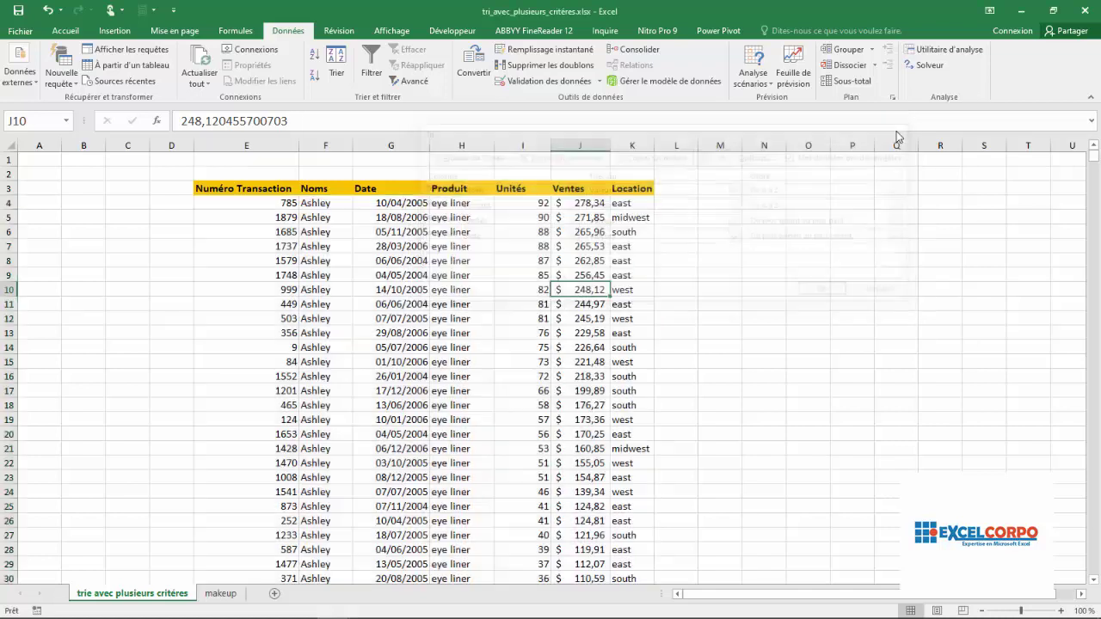
click(668, 273)
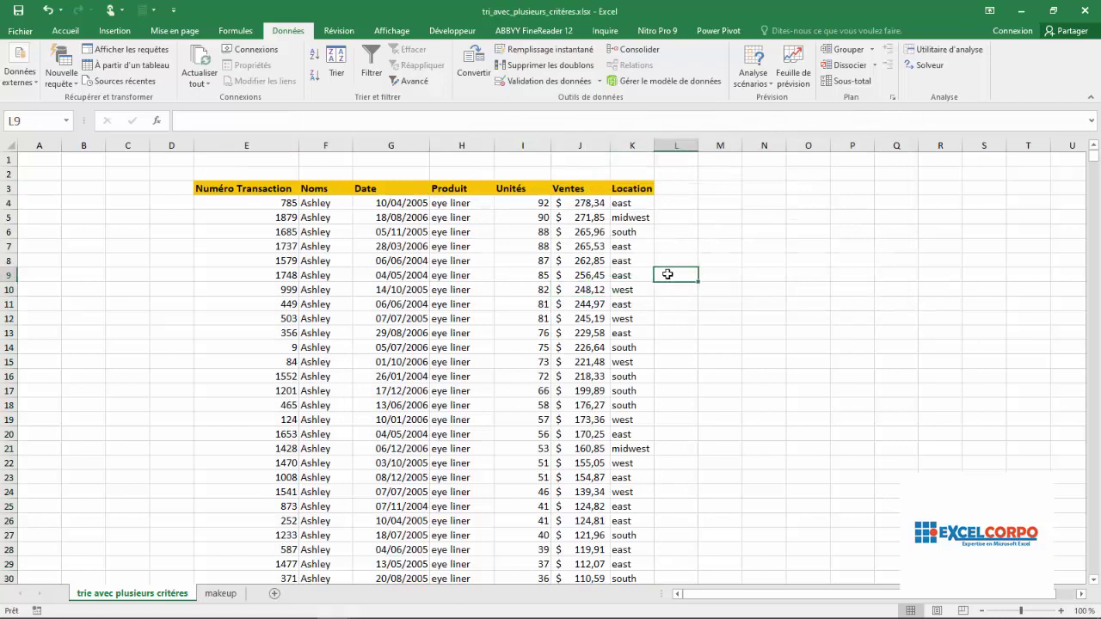